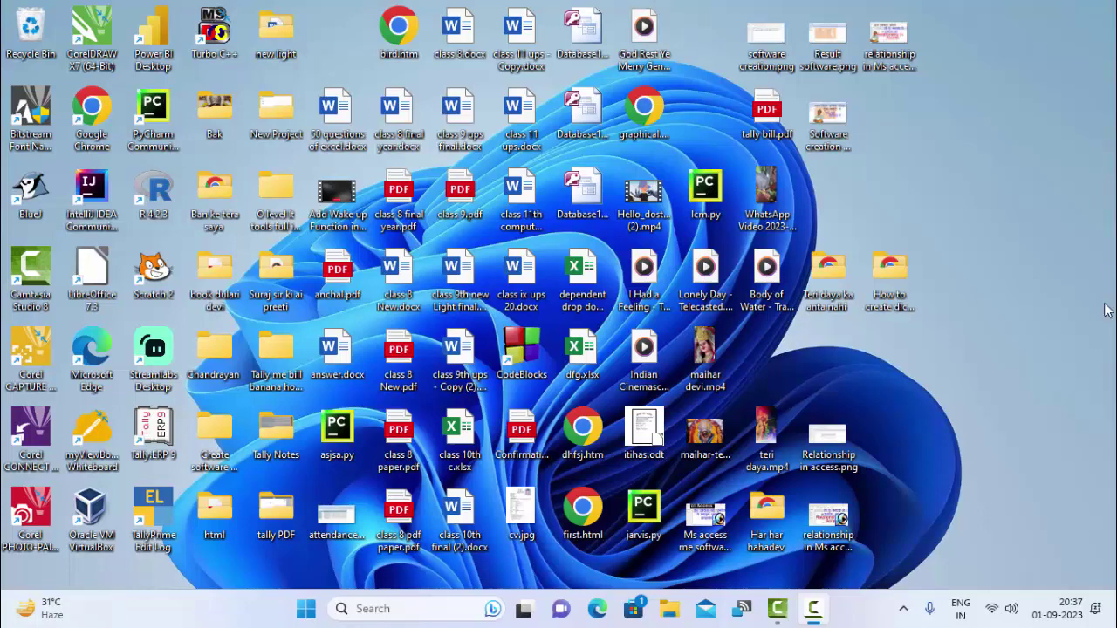
Refresh the desktop icons several times from the desktop context menu.
right_click(992, 197)
left_click(951, 176)
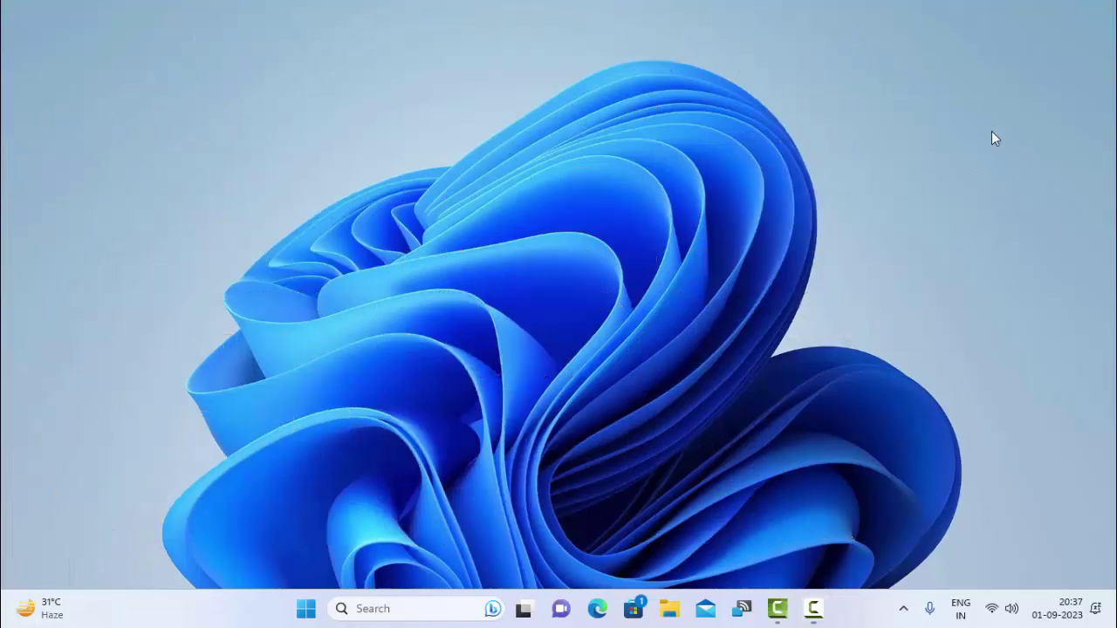
right_click(995, 122)
left_click(933, 194)
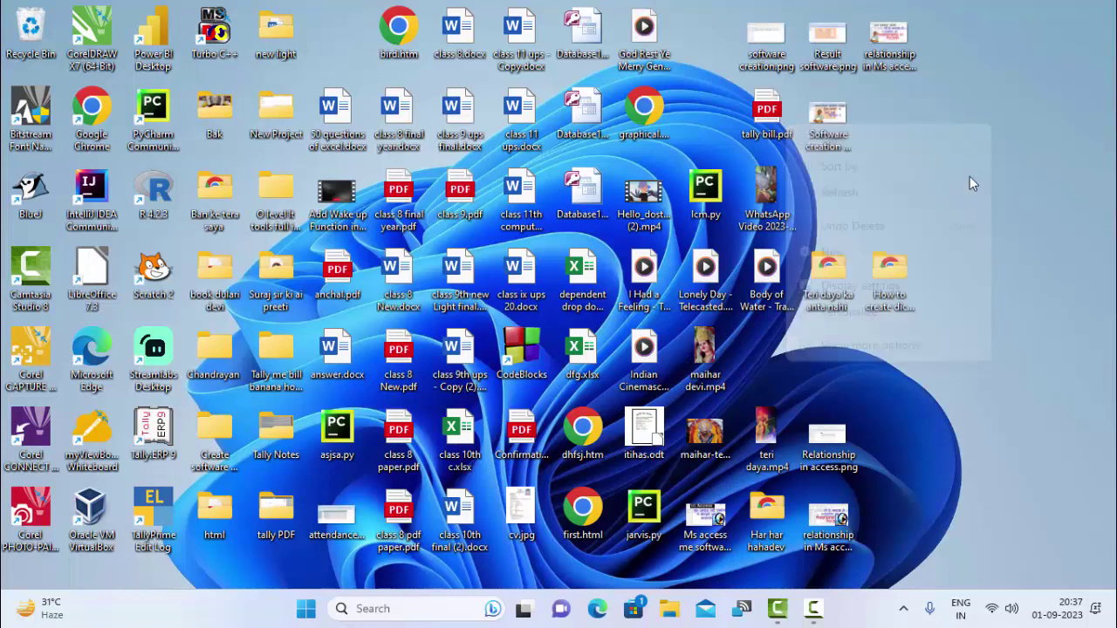
right_click(1010, 143)
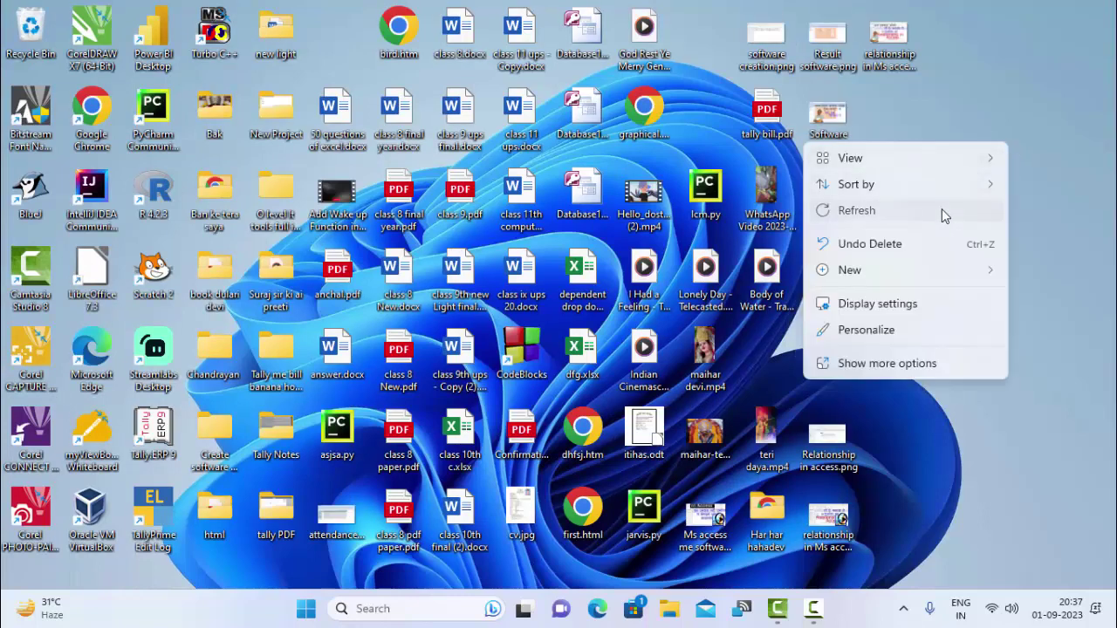
left_click(941, 210)
right_click(1025, 158)
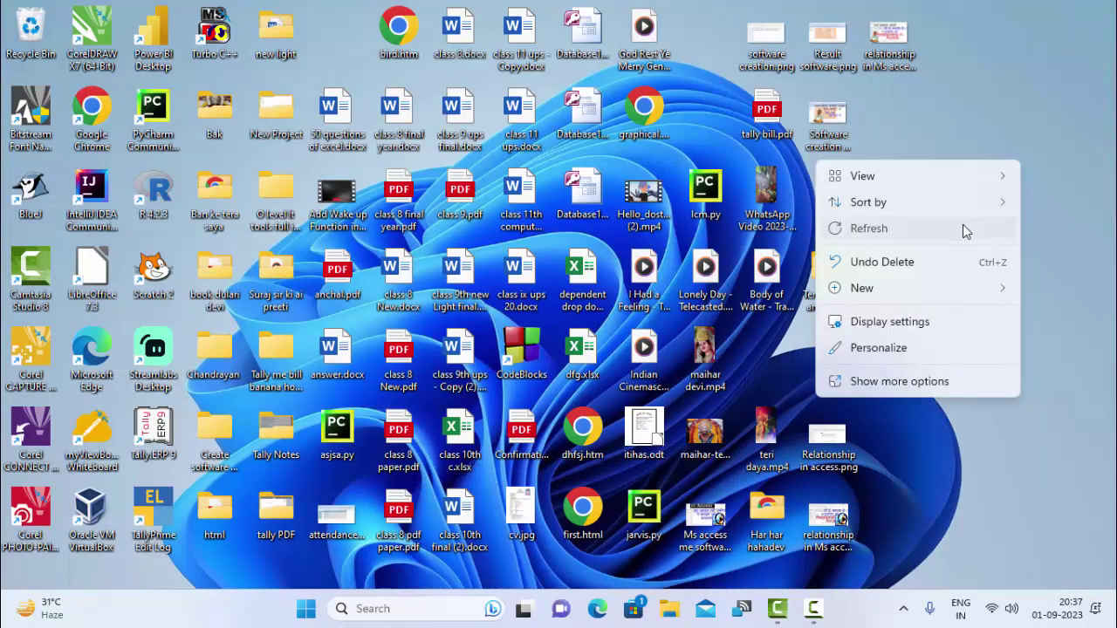
left_click(962, 224)
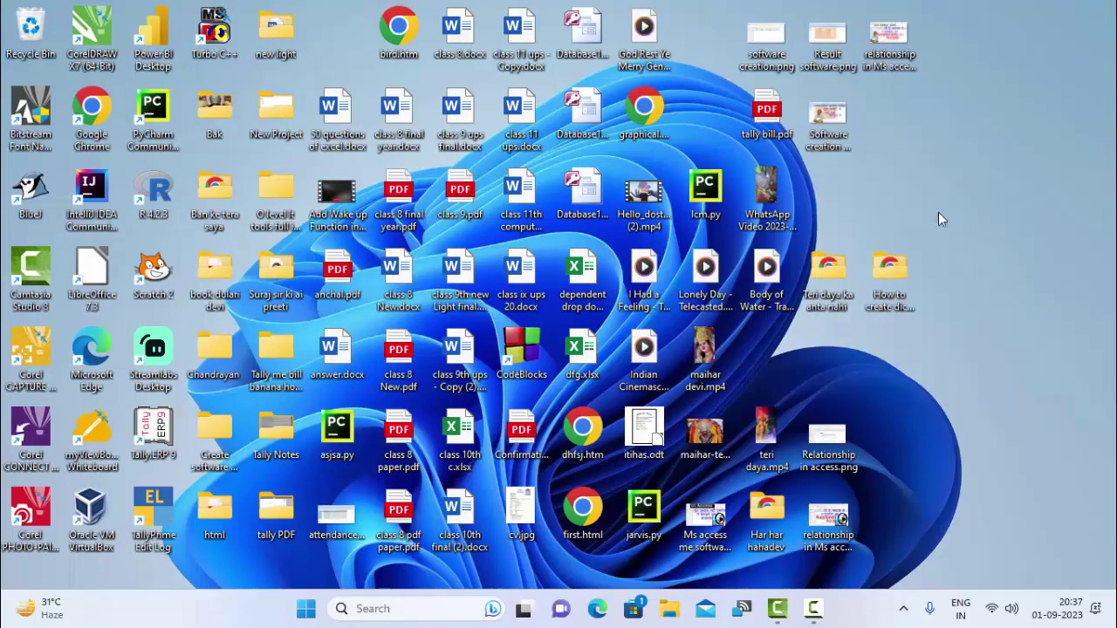
Launch Microsoft Office Access 2007 through a Start menu search for 'access'.
left_click(308, 609)
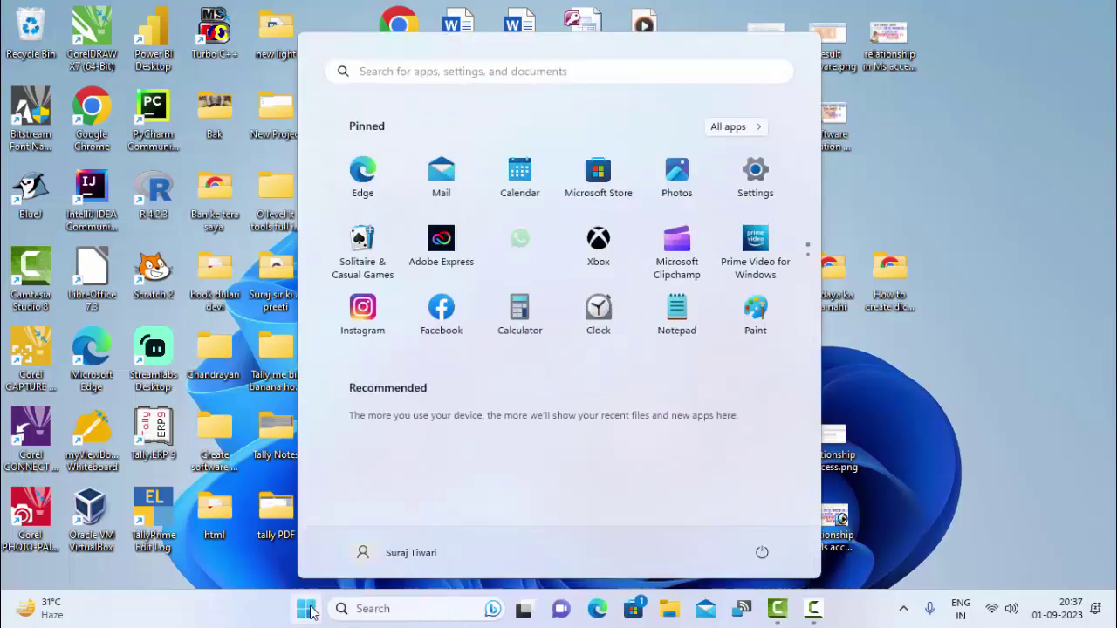
type("access")
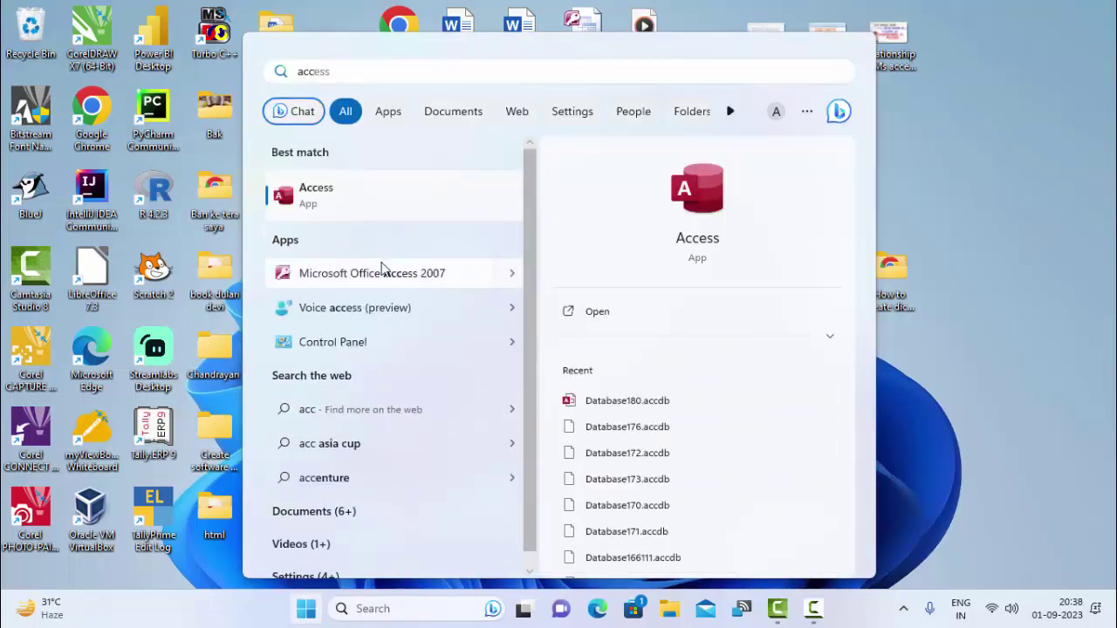
left_click(383, 270)
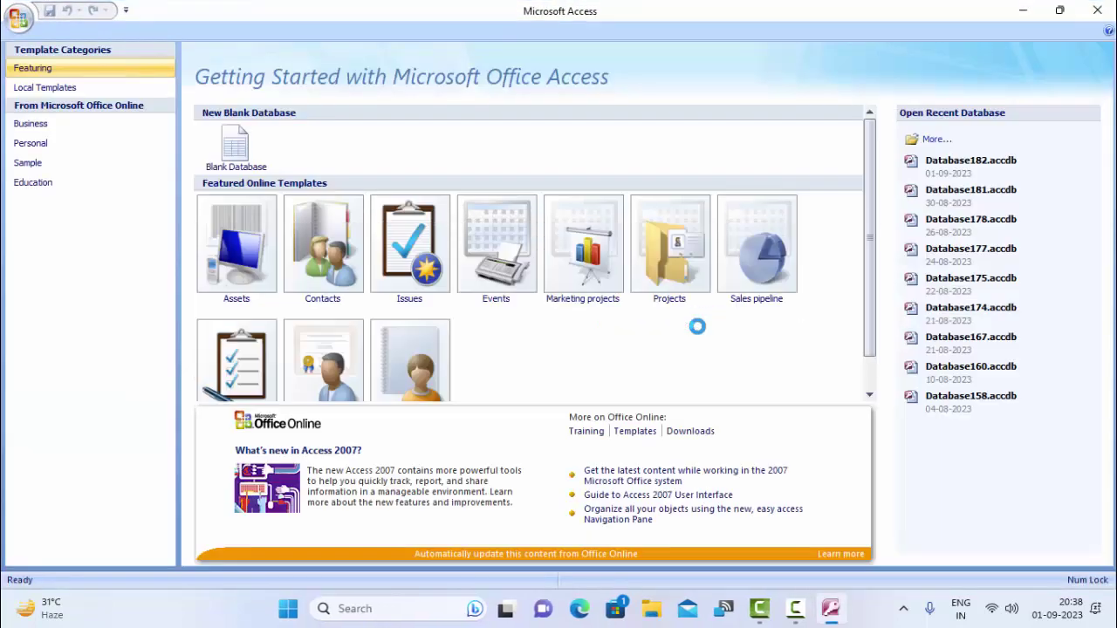
Create the blank database Database183.accdb and bring up the actions for its Table1.
left_click(252, 137)
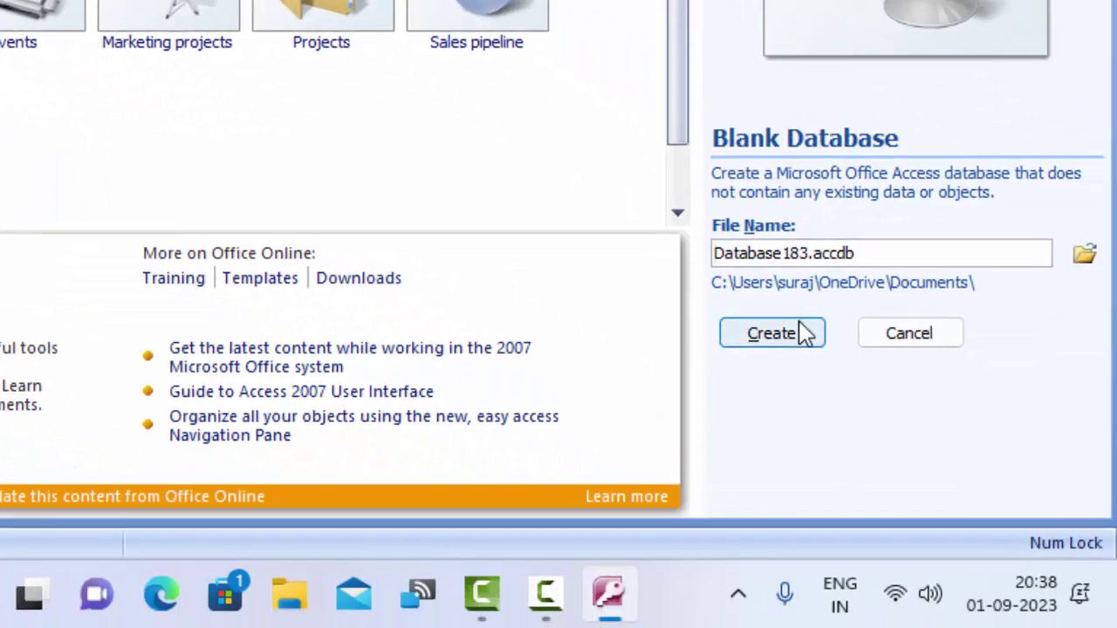
left_click(803, 340)
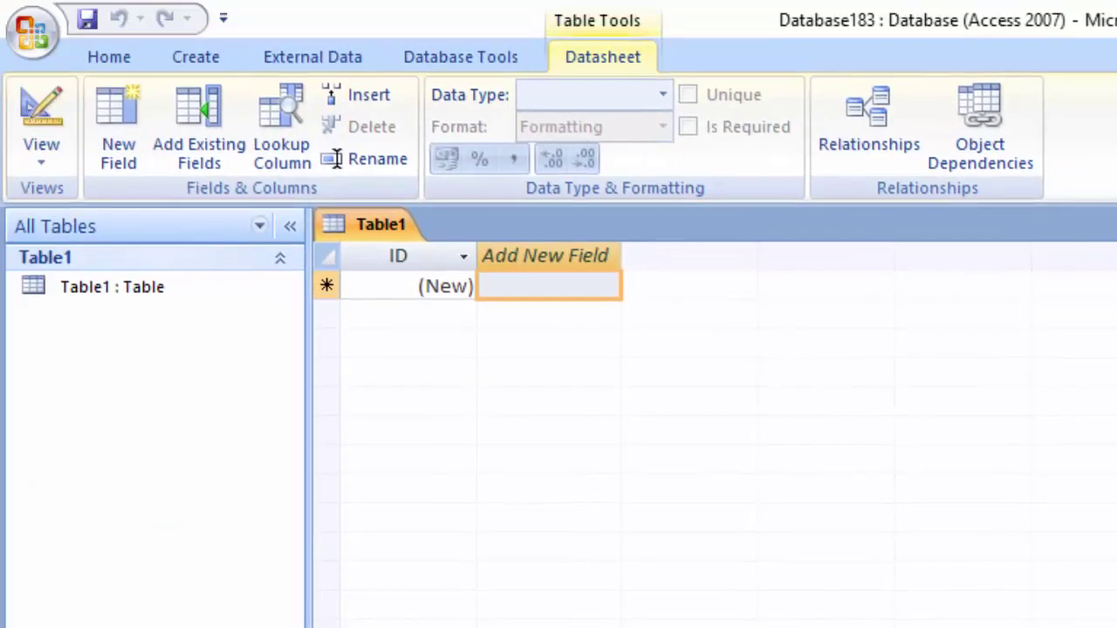
right_click(369, 230)
Close Table1 and start a new table-less query in SQL view.
left_click(404, 272)
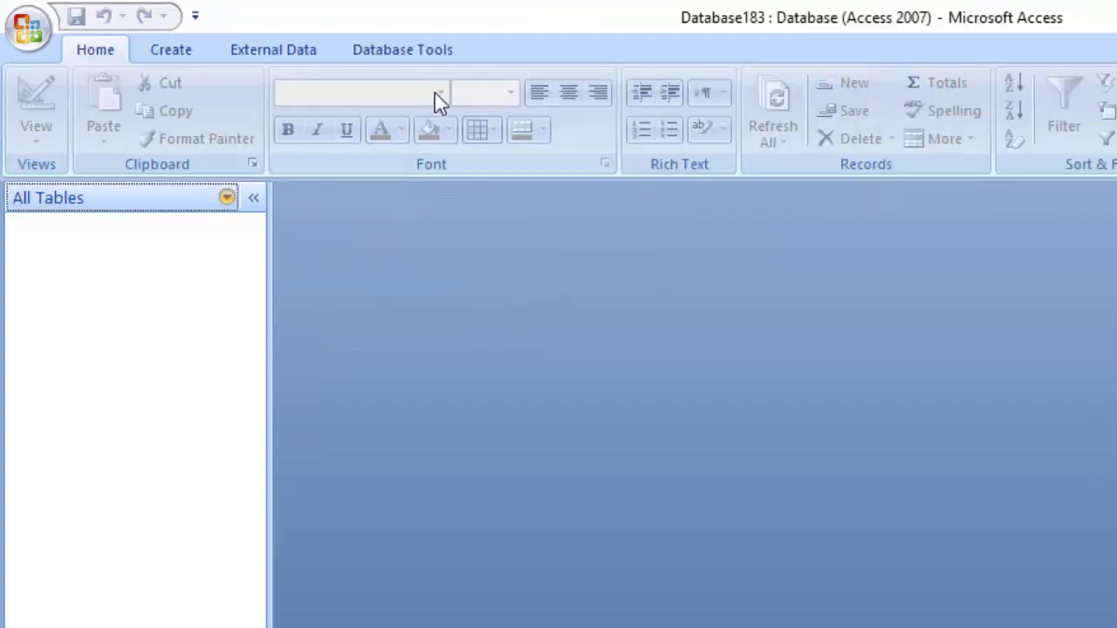
left_click(171, 50)
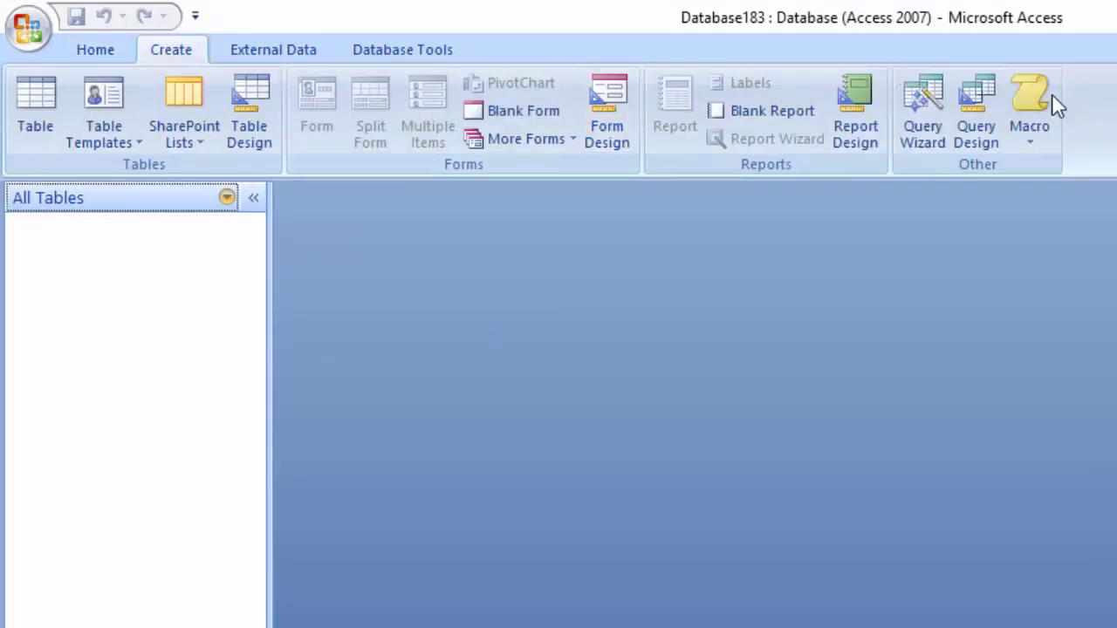
left_click(985, 88)
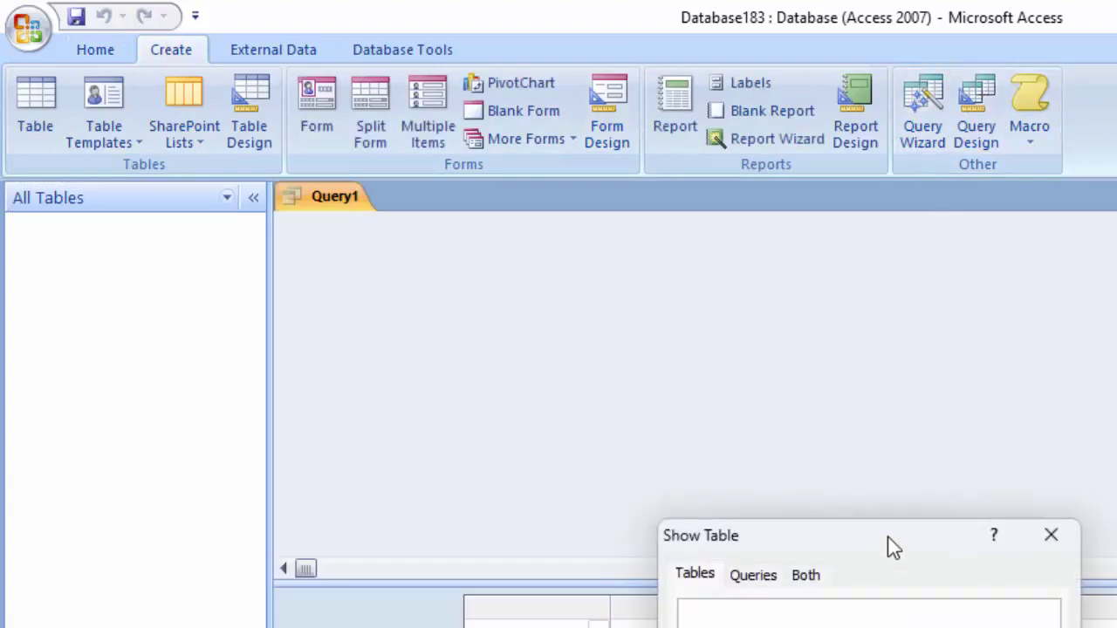
left_click_drag(888, 536, 861, 232)
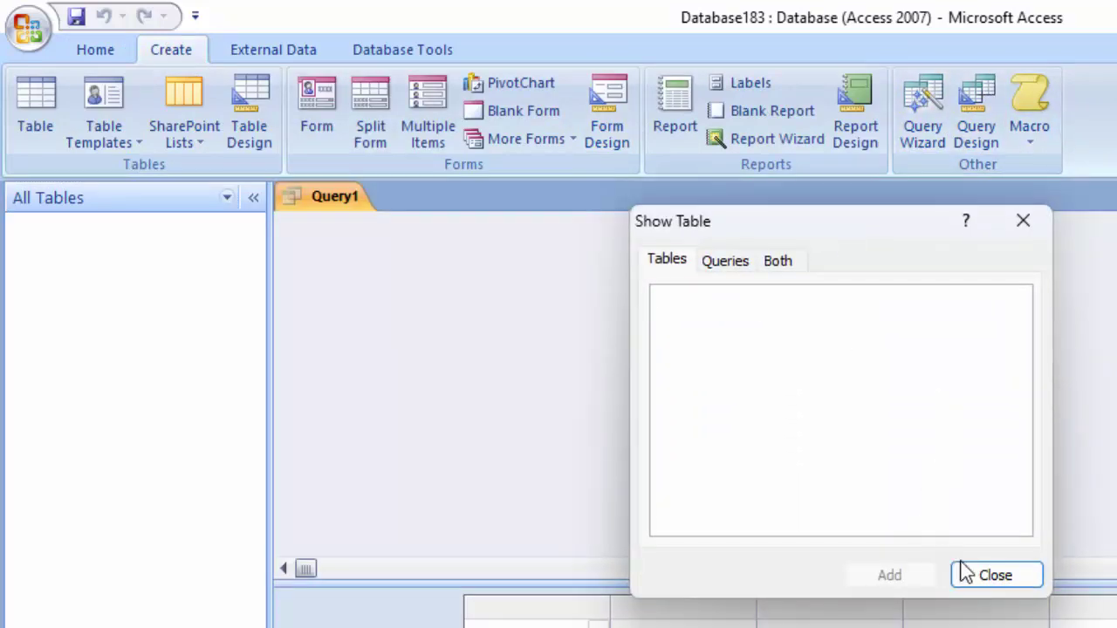
left_click(988, 576)
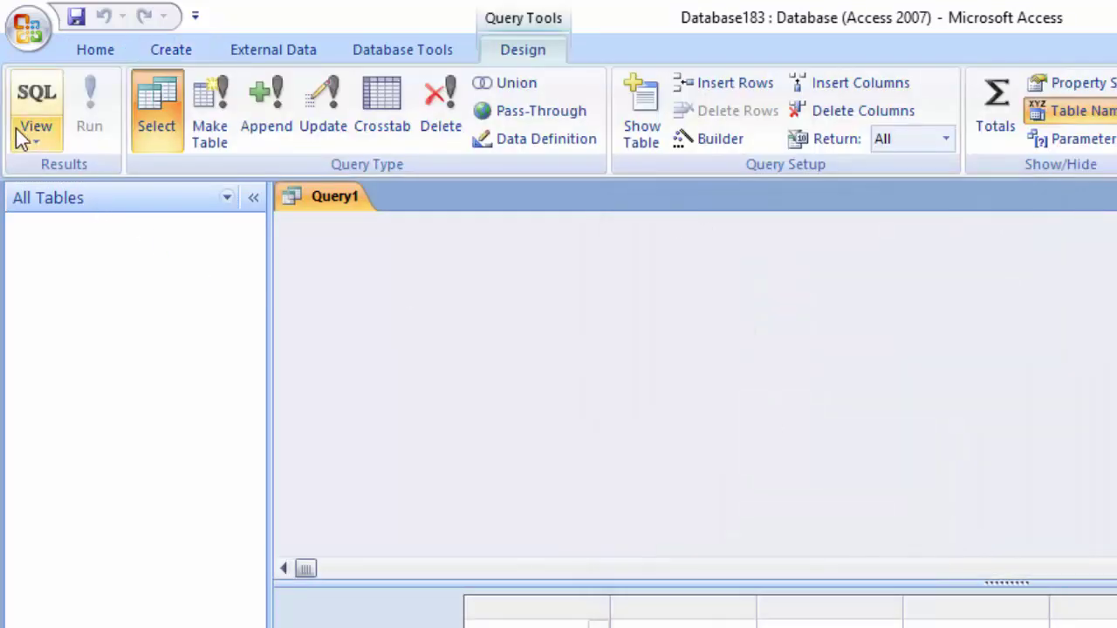
left_click(33, 90)
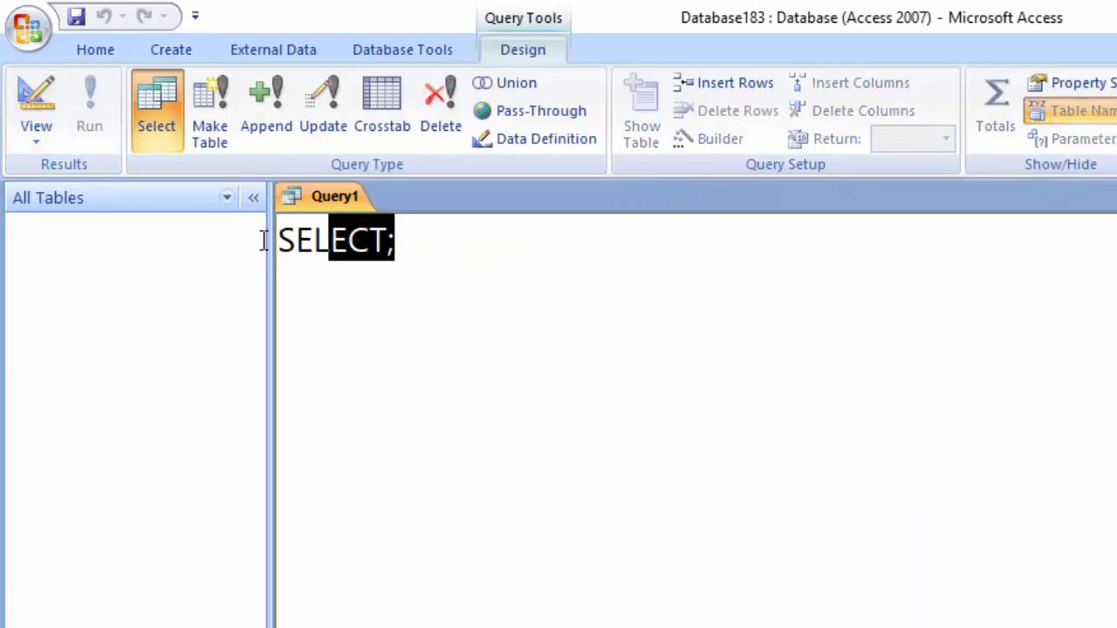
Replace SELECT; with 'Create table ProductT(Product_id not null primary key,Name_of_product'.
key("BackSpace")
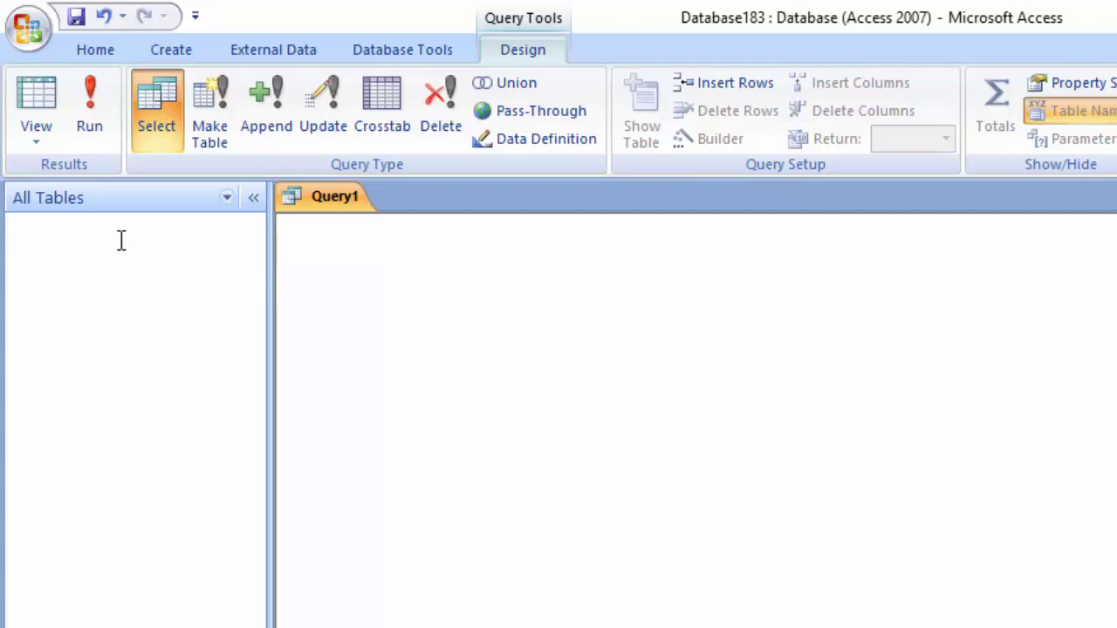
type("Creat")
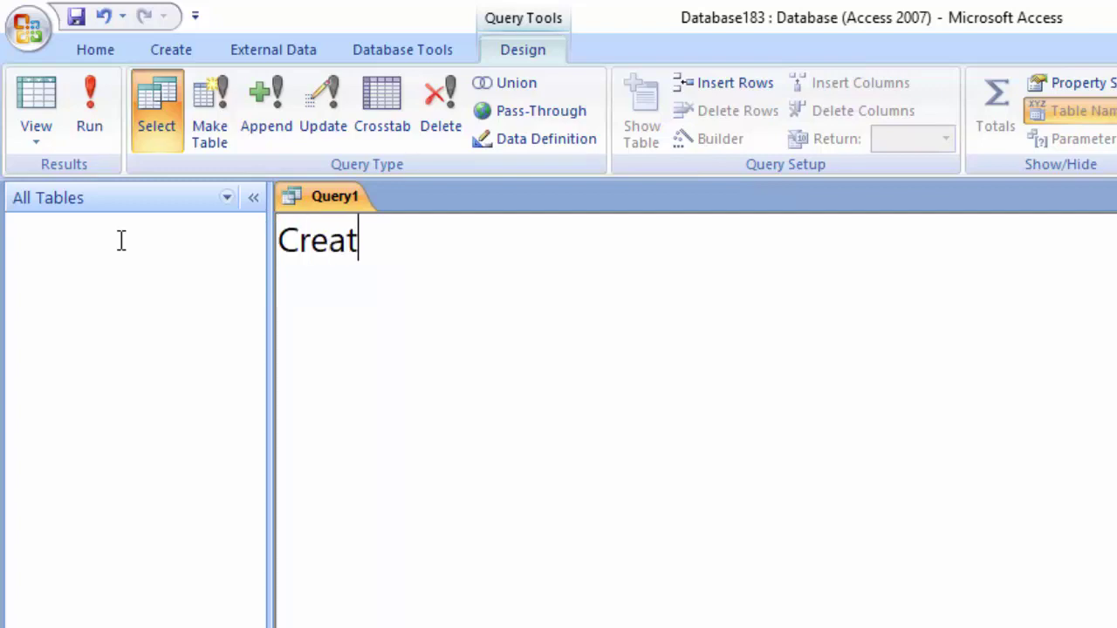
type("e table ")
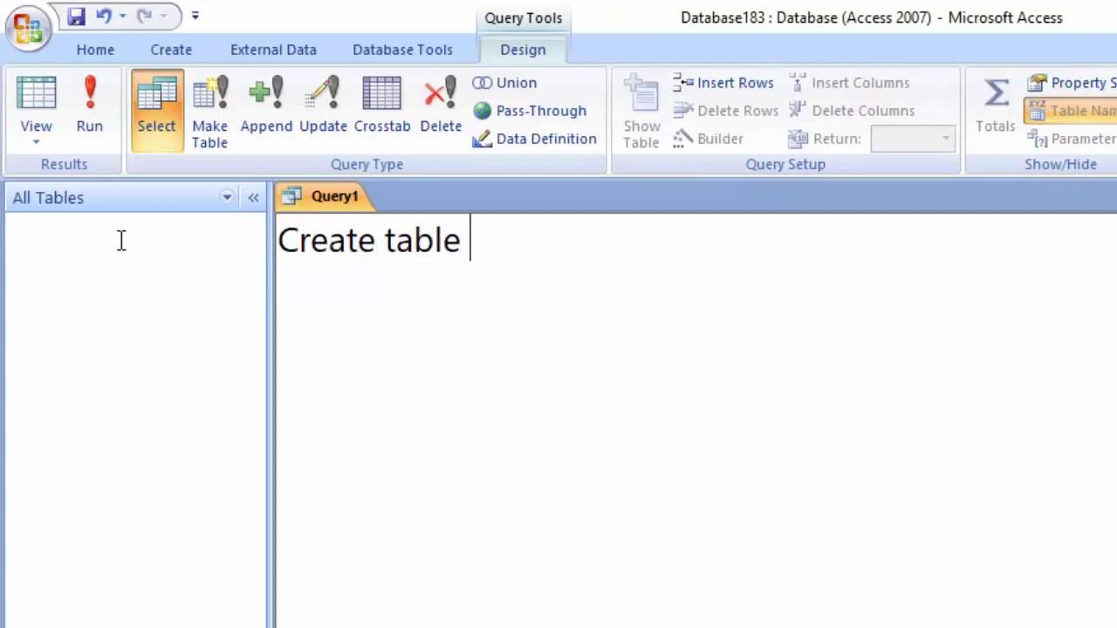
type("Prod")
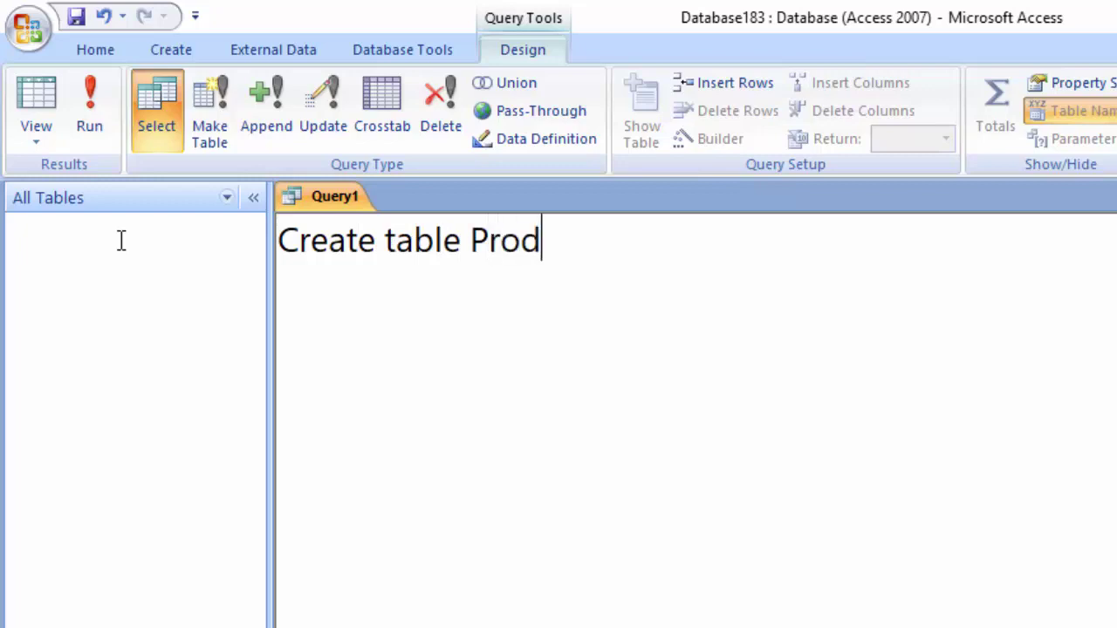
type("i")
key("BackSpace")
type("uctT")
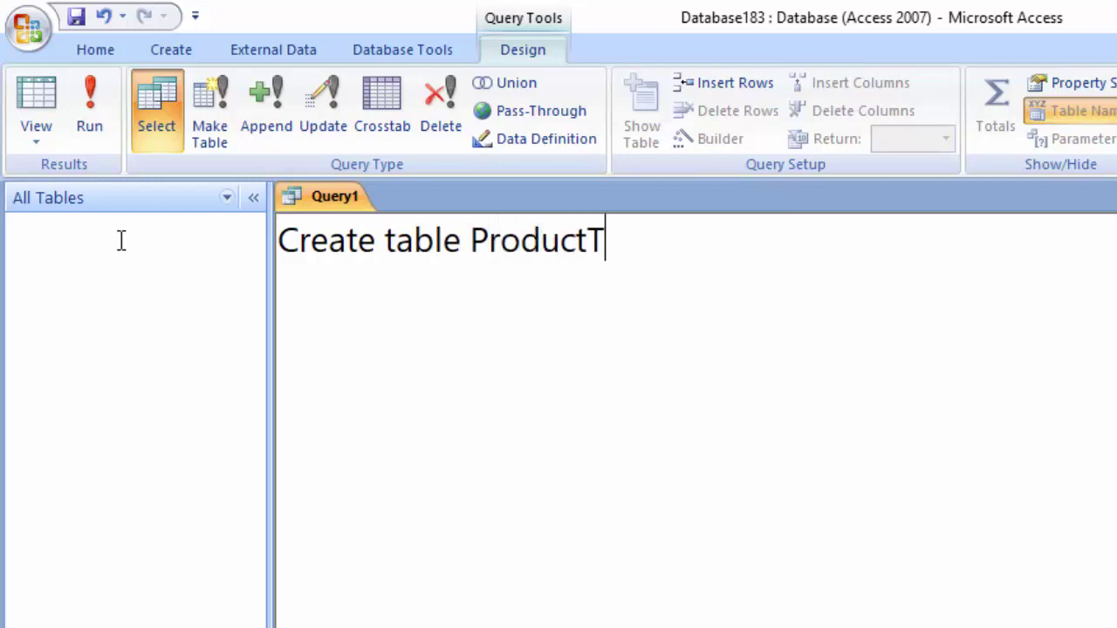
type("(")
type("Pr")
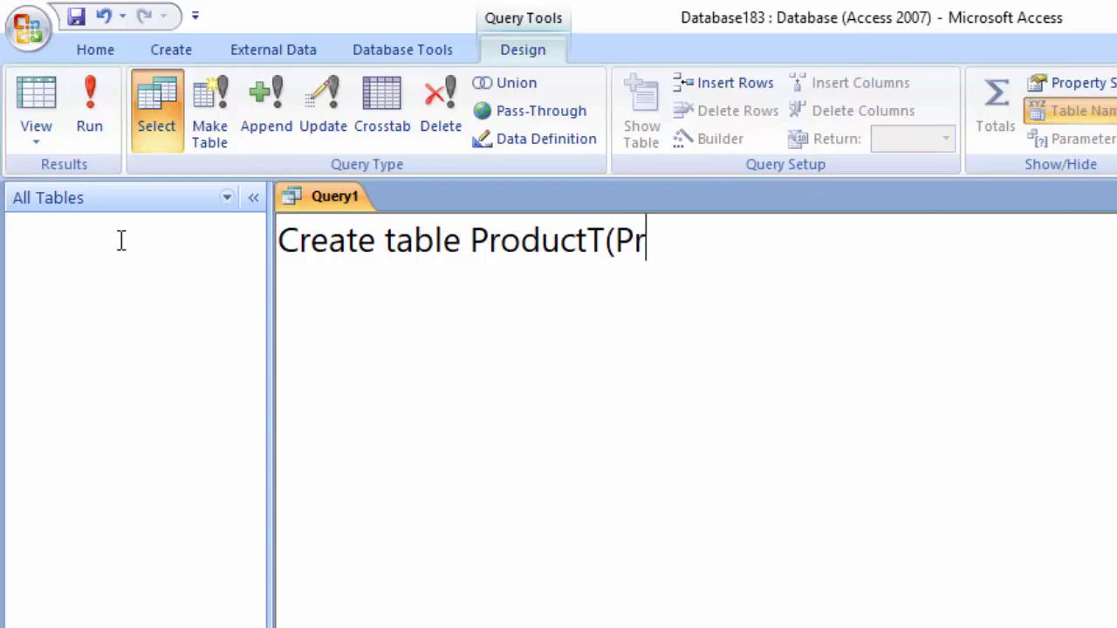
type("oduct")
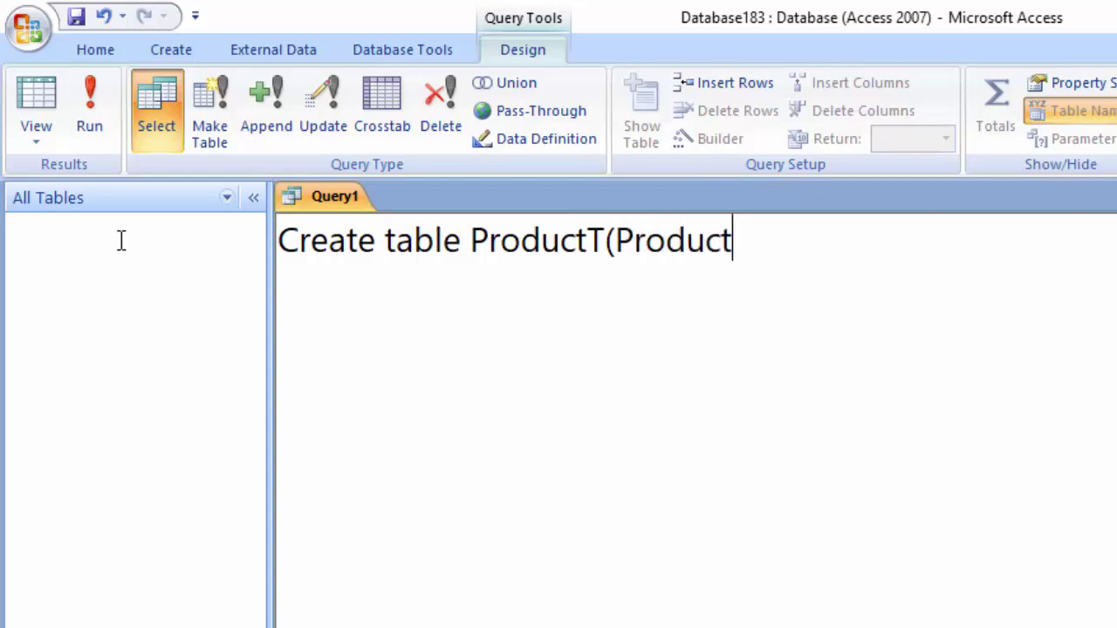
type("_id")
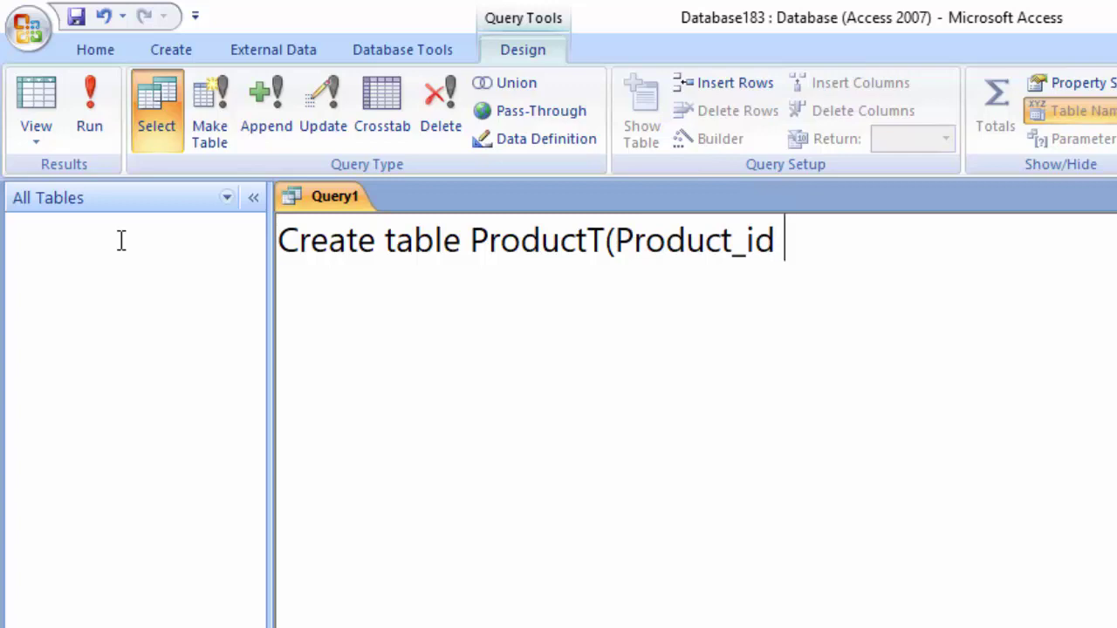
type(" not nu")
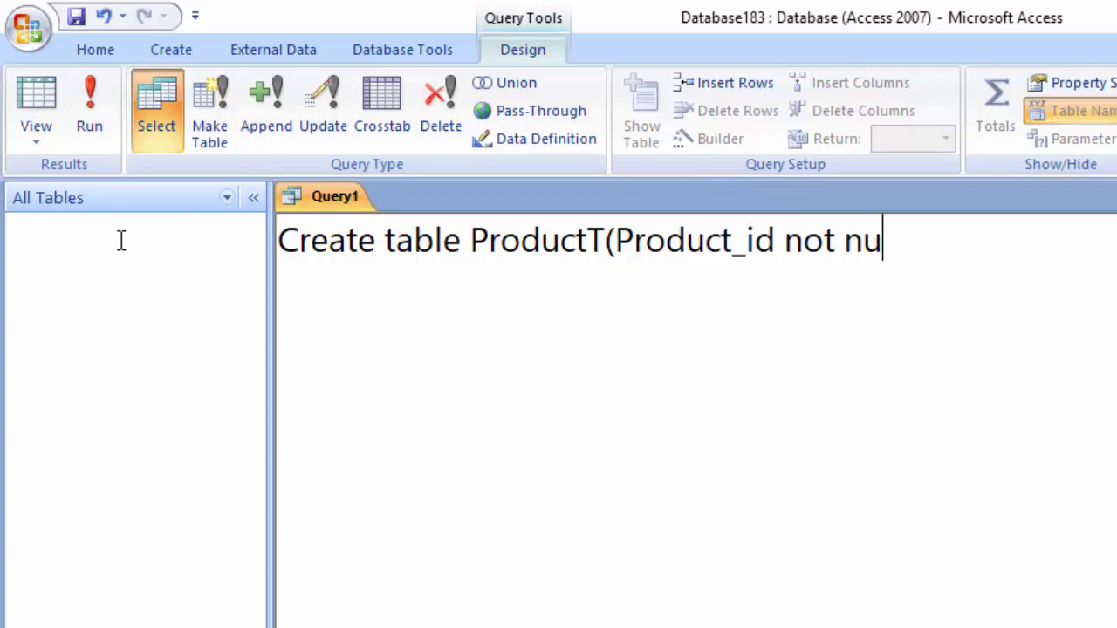
type("ll ")
type("pr")
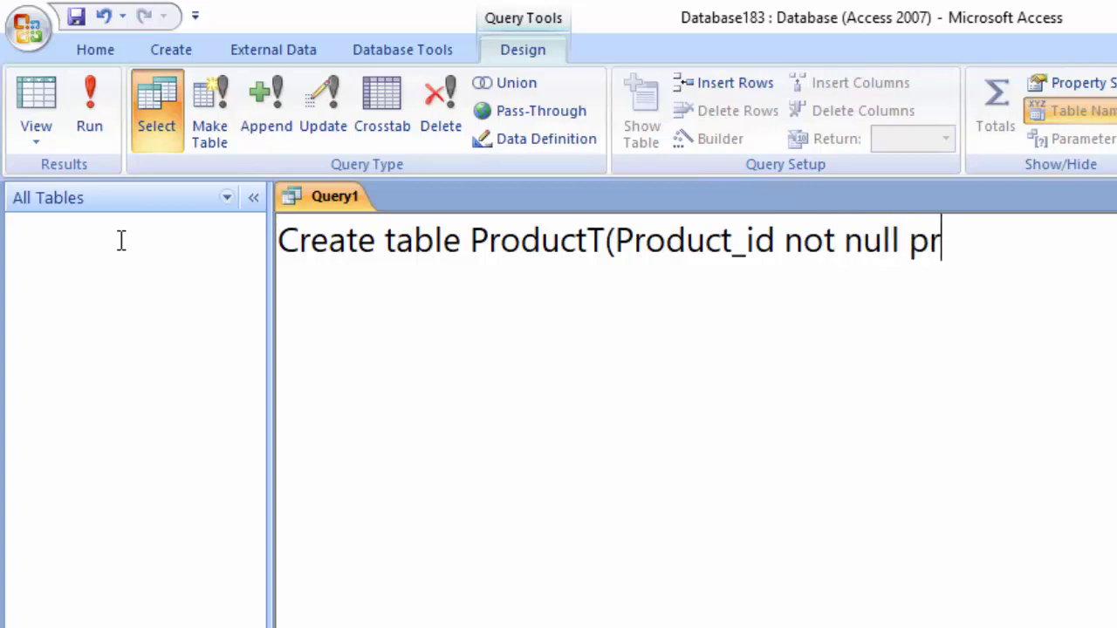
type("imary ")
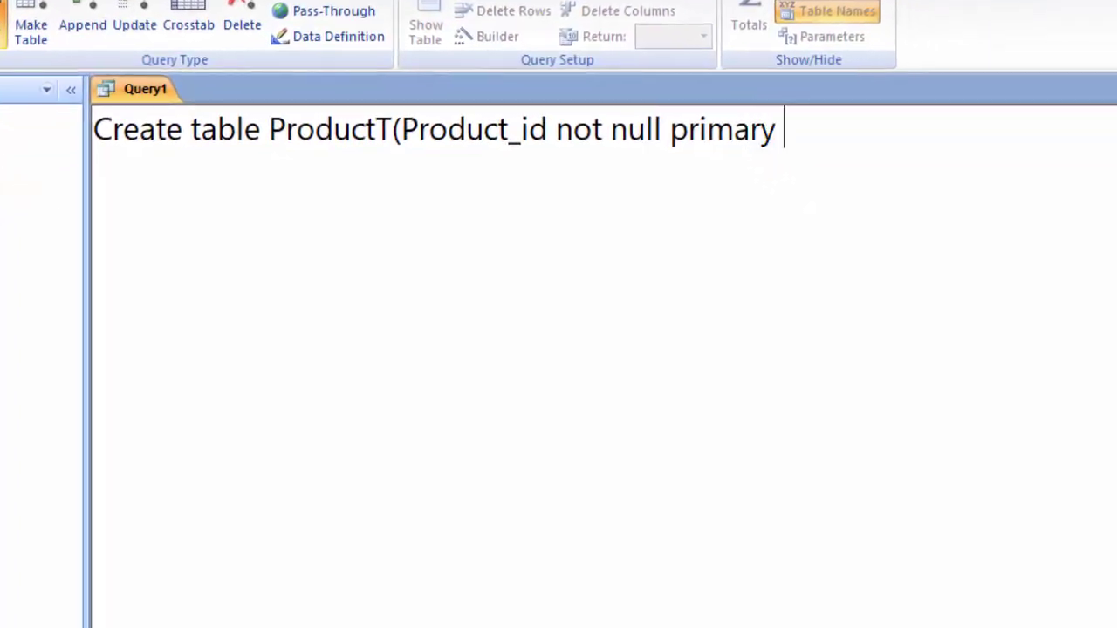
type("key")
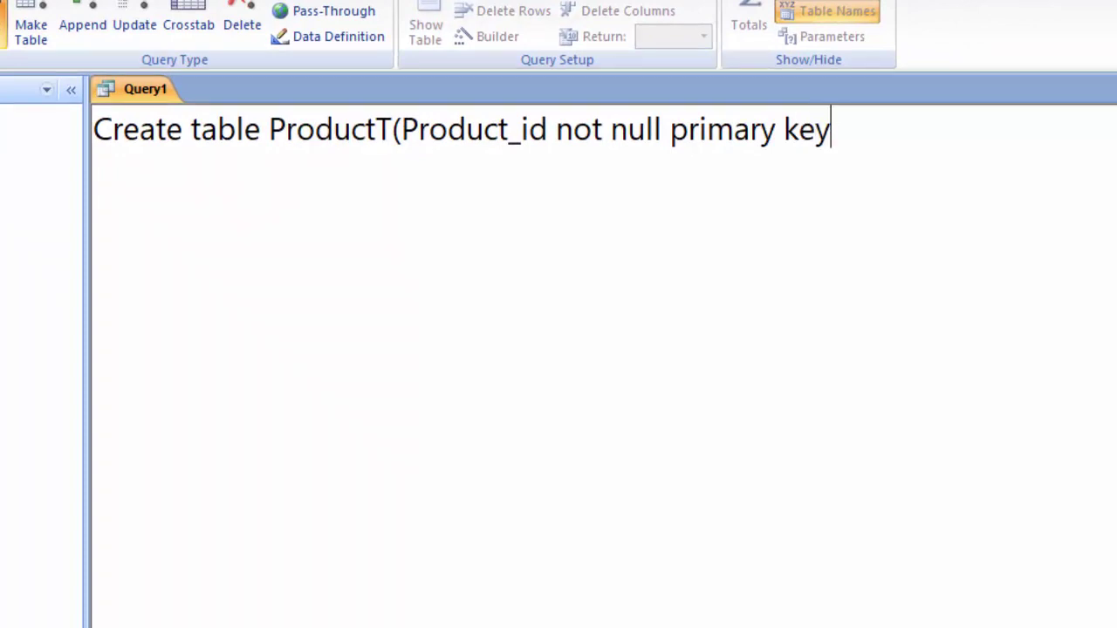
type(",N")
type("ame_")
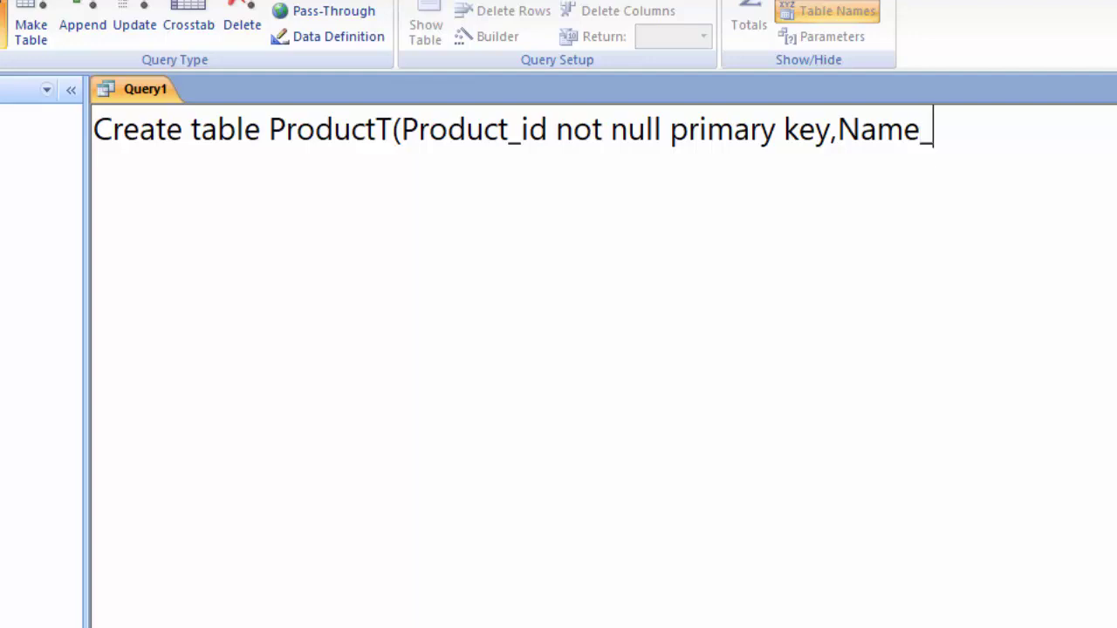
type("of")
type("_")
type("produc")
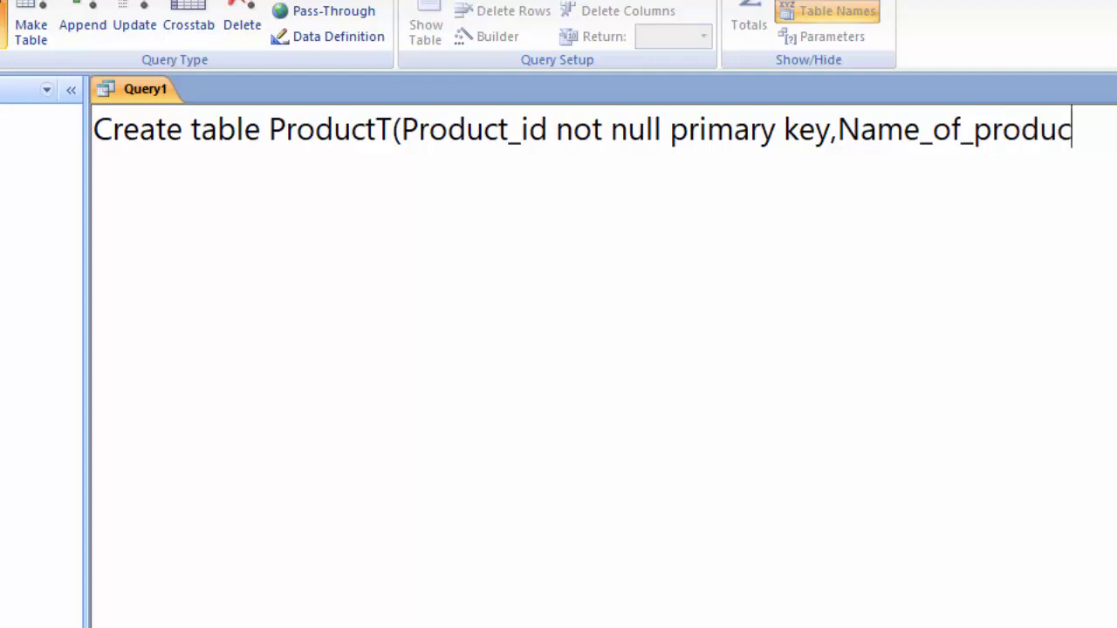
type("t")
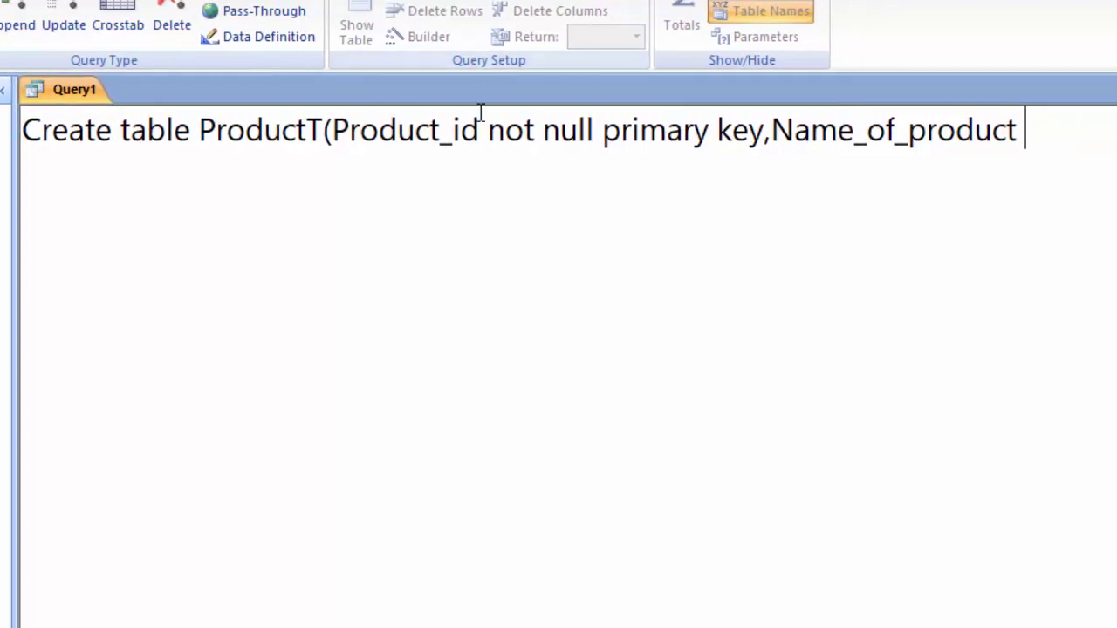
Make Product_id an int column and define Name_of_product as varchar(20).
left_click(487, 131)
key("BackSpace")
type("in")
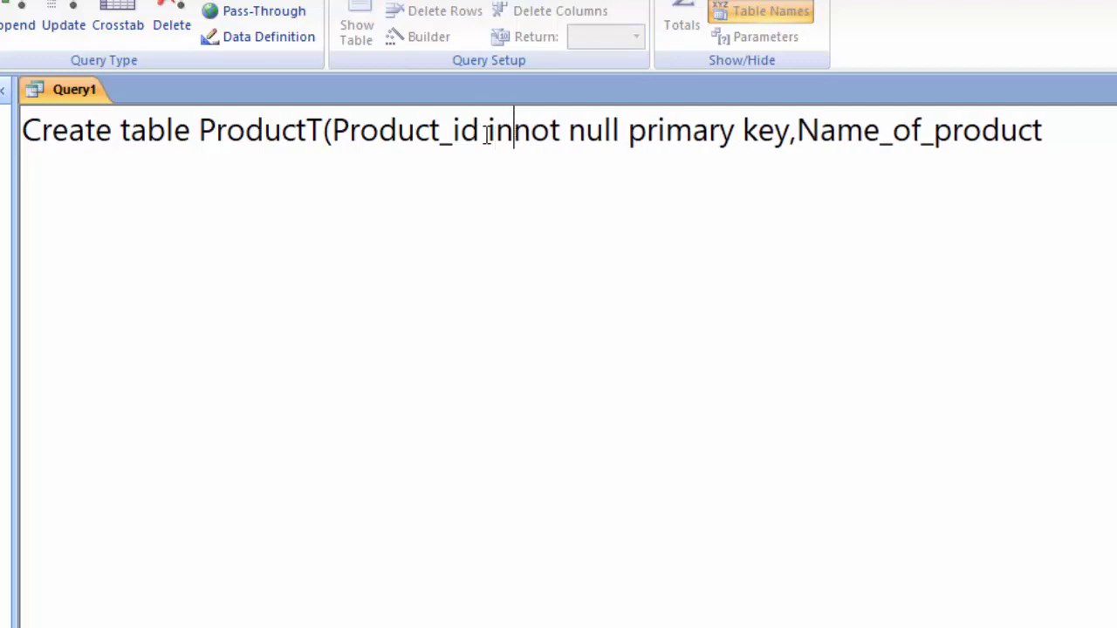
type("t")
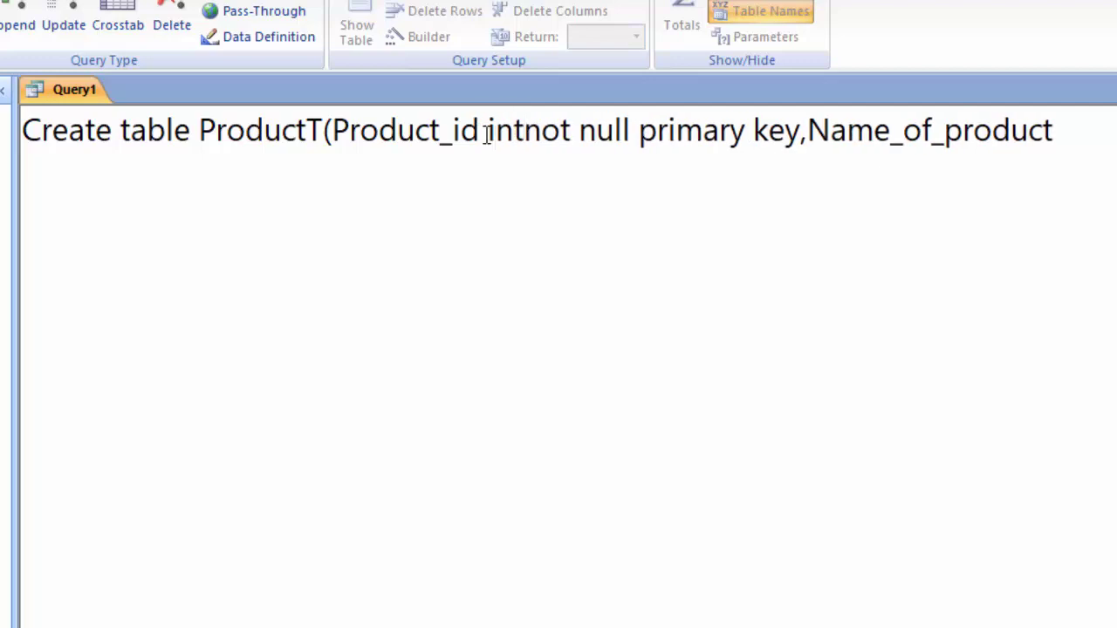
type(",")
key("BackSpace")
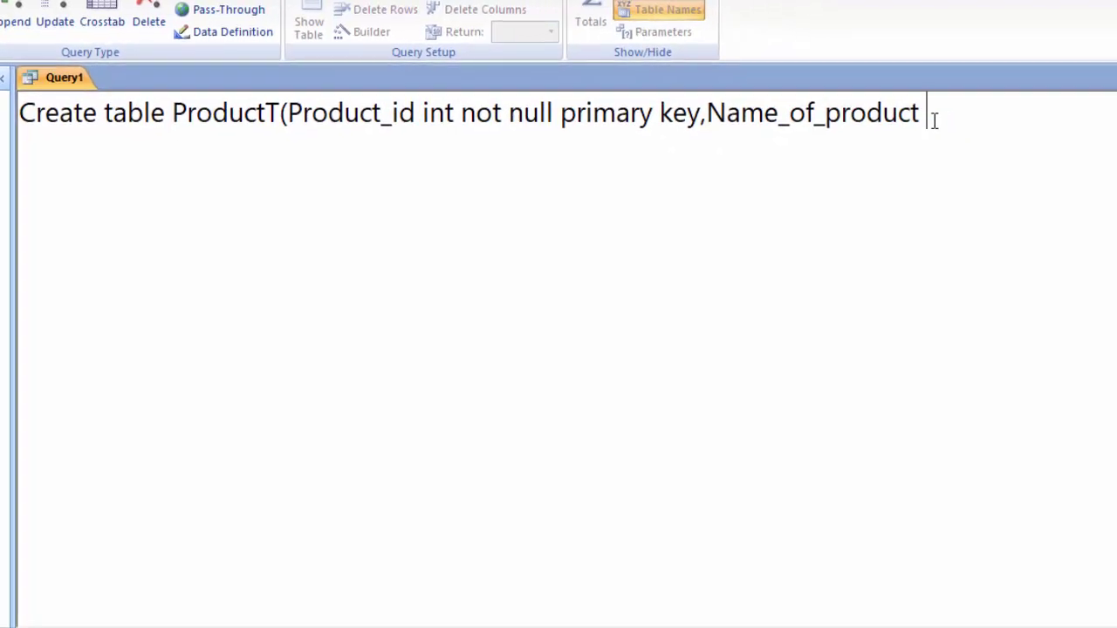
type("varc")
type("har(")
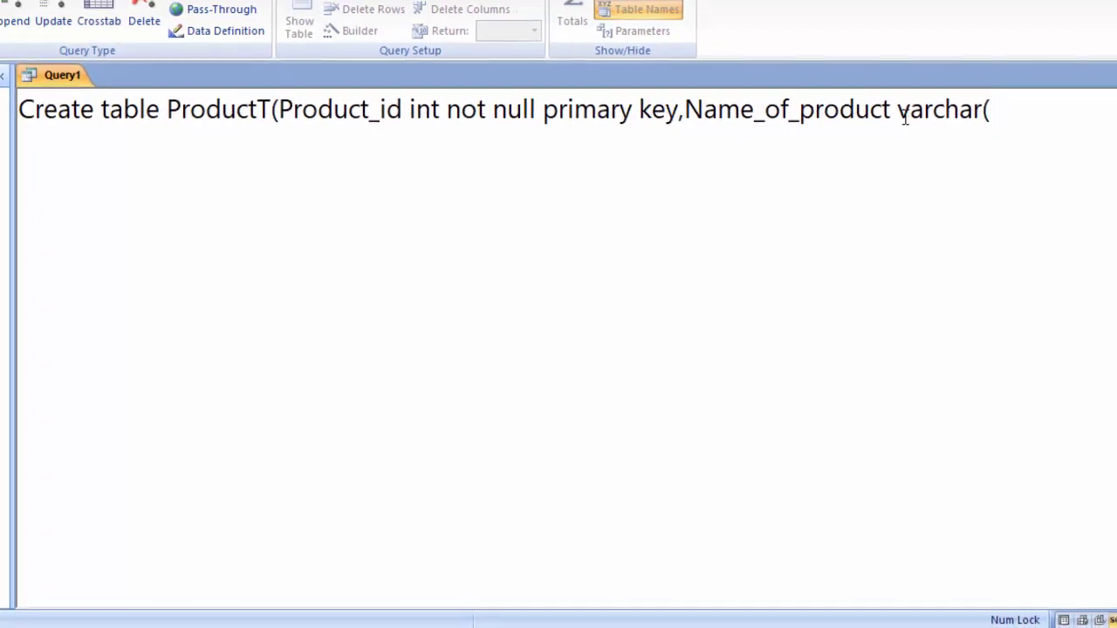
type("2")
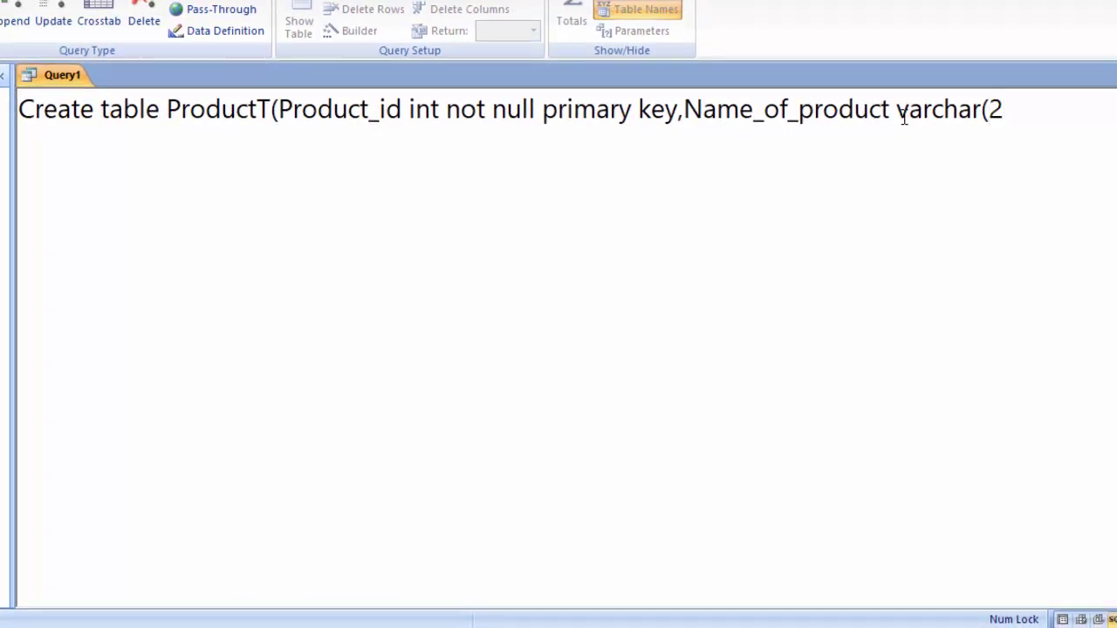
type("0),")
Add float Price and Unit columns and close ProductT's definition with ')' before the semicolon.
type("Price ")
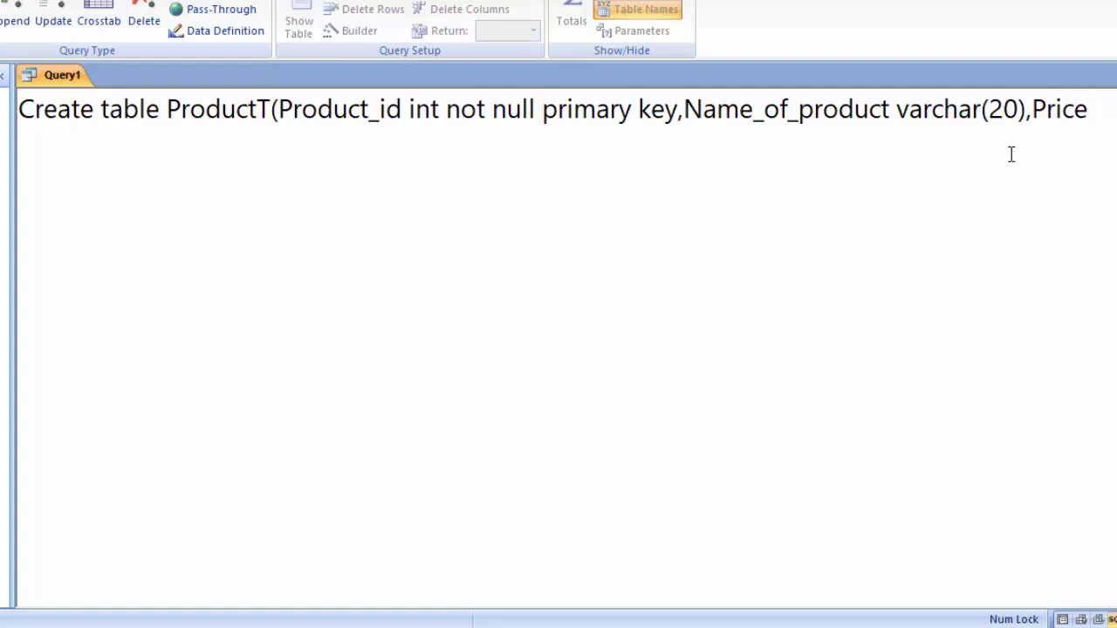
type("float,")
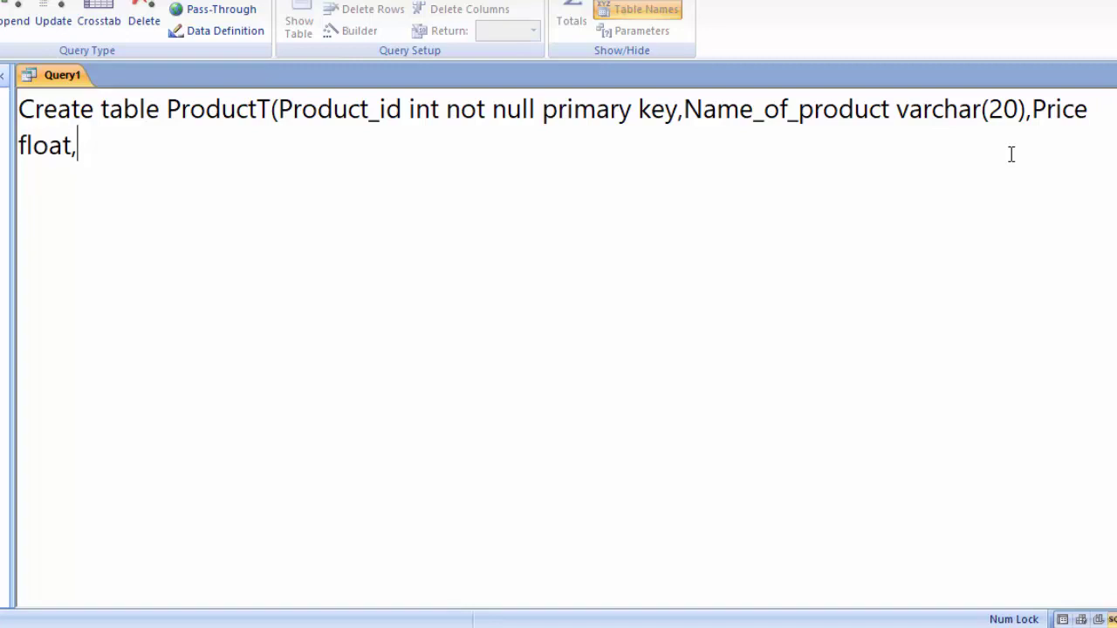
type("Uni")
type("t float ")
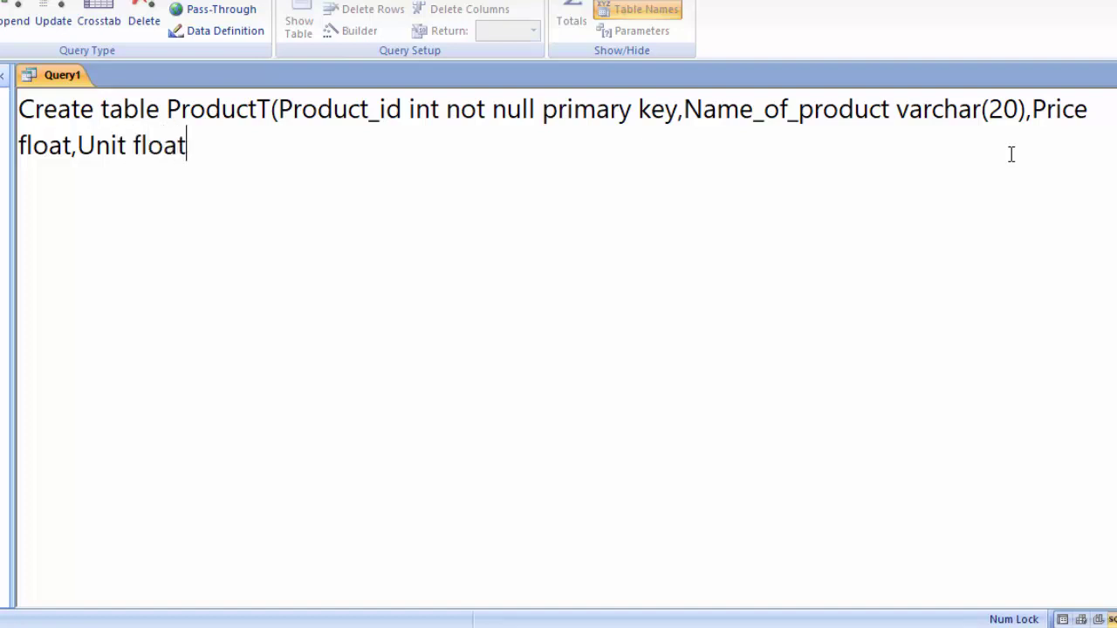
type(";")
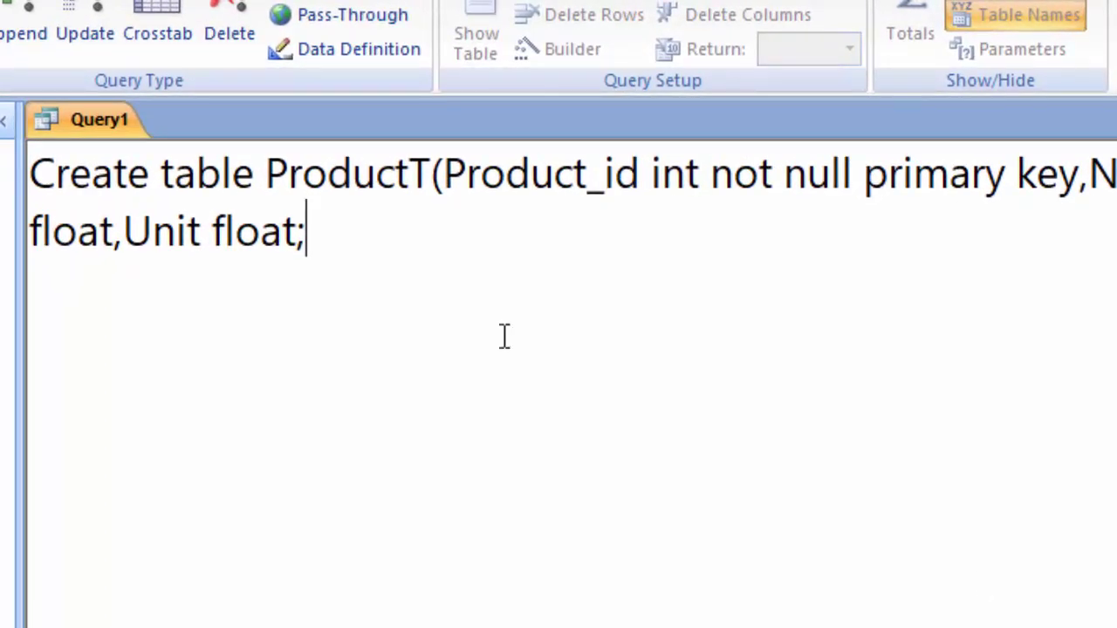
left_click(299, 240)
type(")")
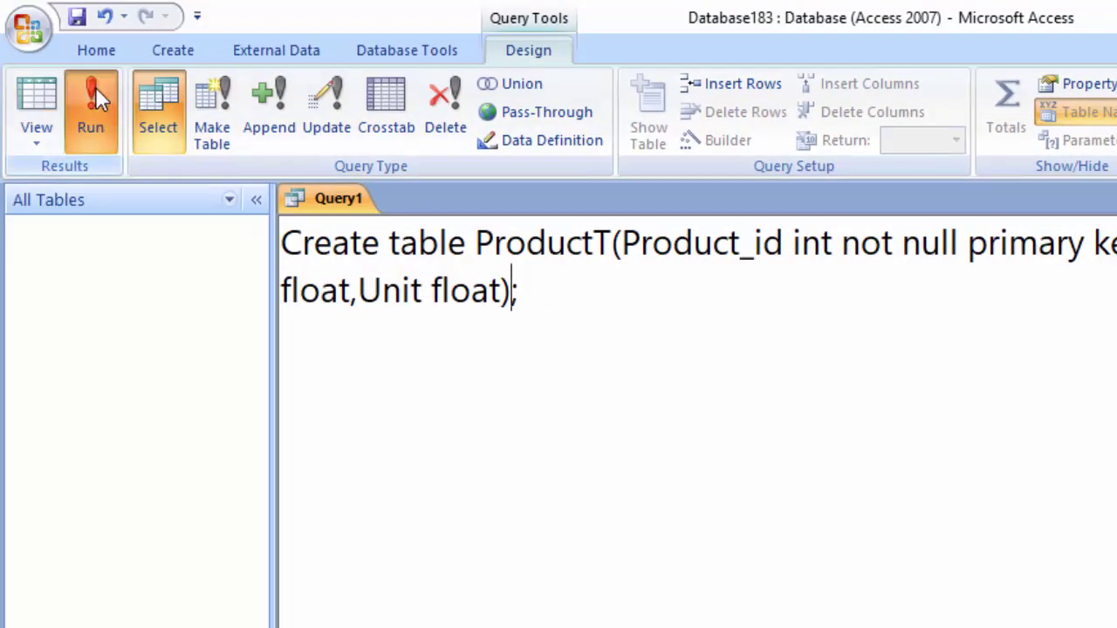
Run the statement, open the new ProductT datasheet, and widen the Name_of_product column.
left_click(92, 91)
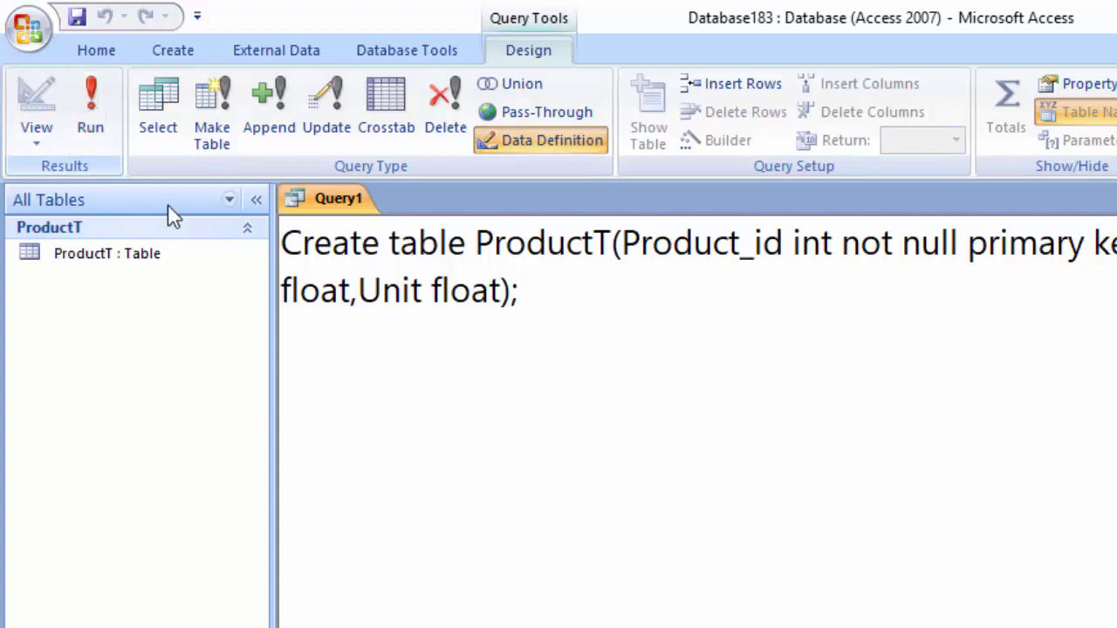
double_click(137, 255)
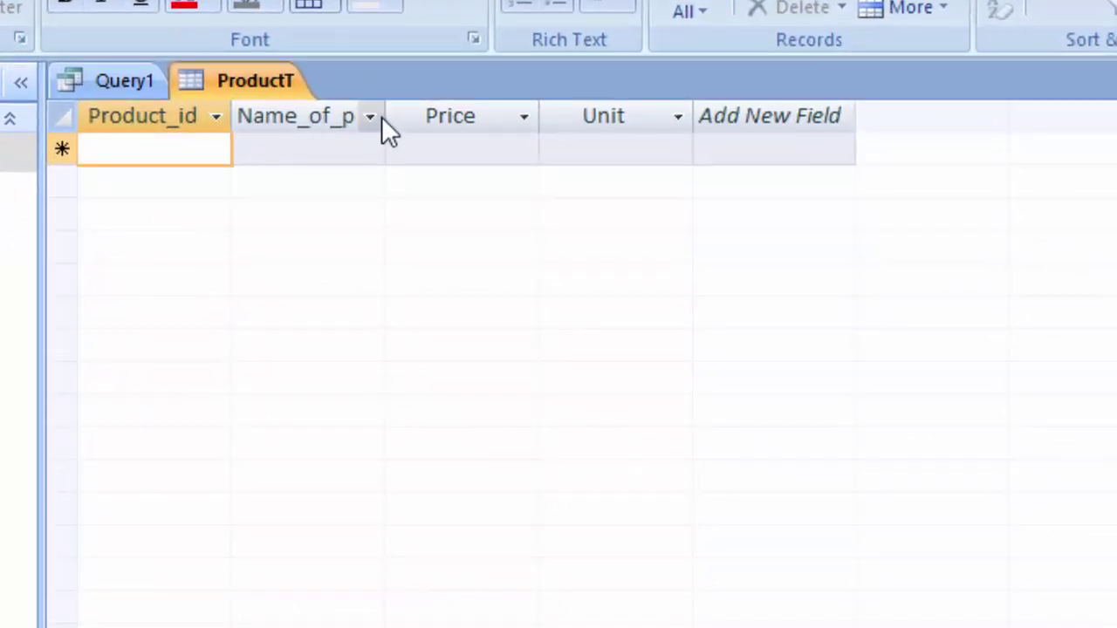
left_click_drag(387, 115, 458, 219)
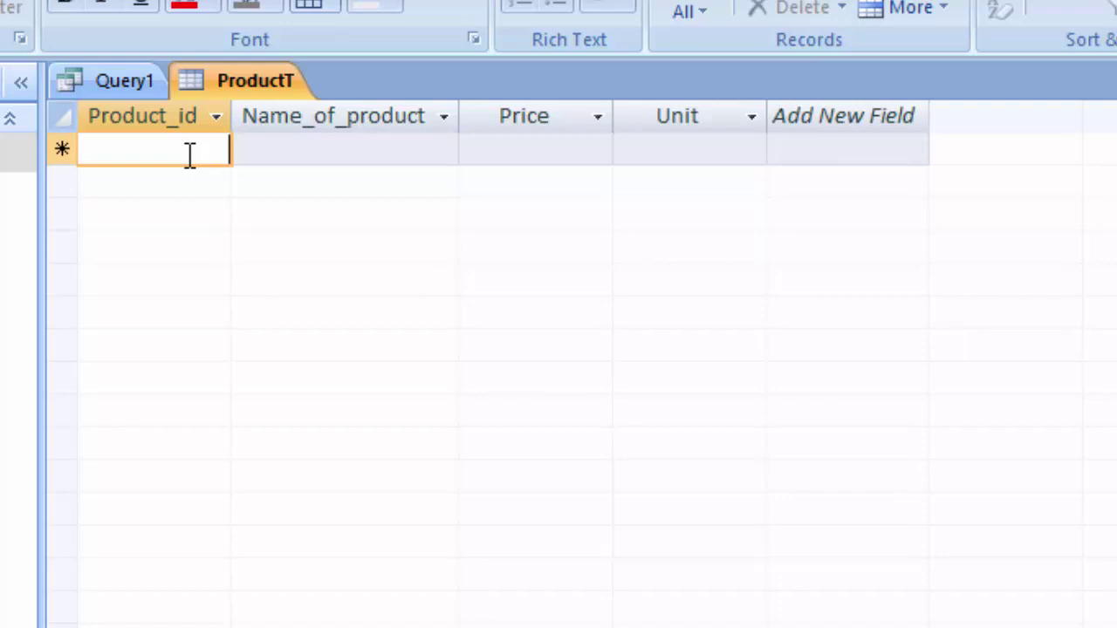
Enter the first record: id 1, Keyboard, price 300, unit 6.
type("1")
key("Tab")
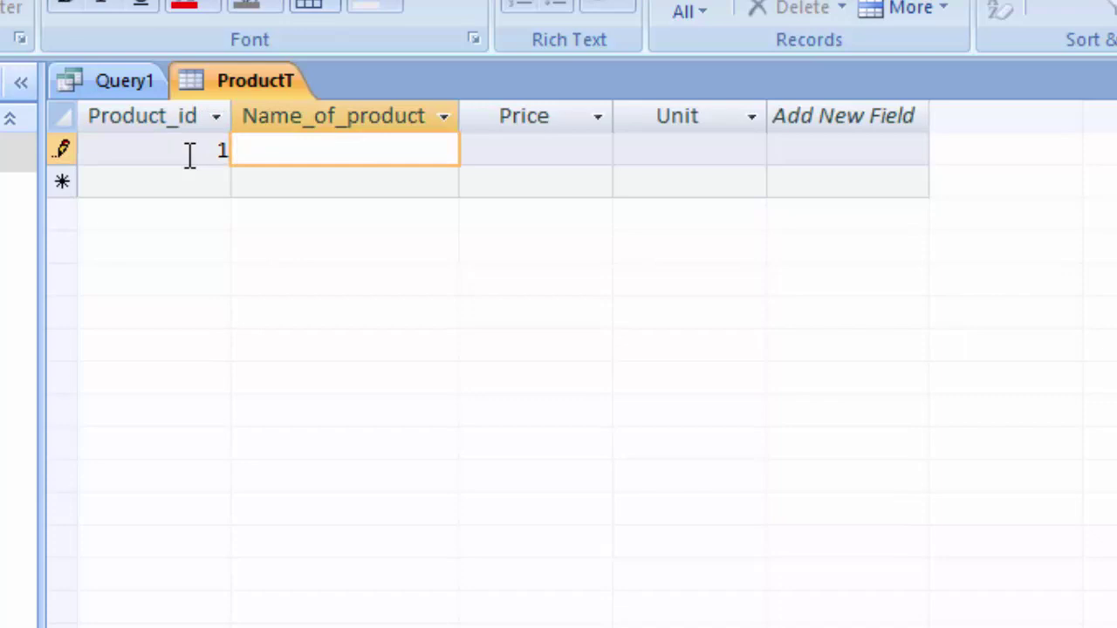
type("Keyb")
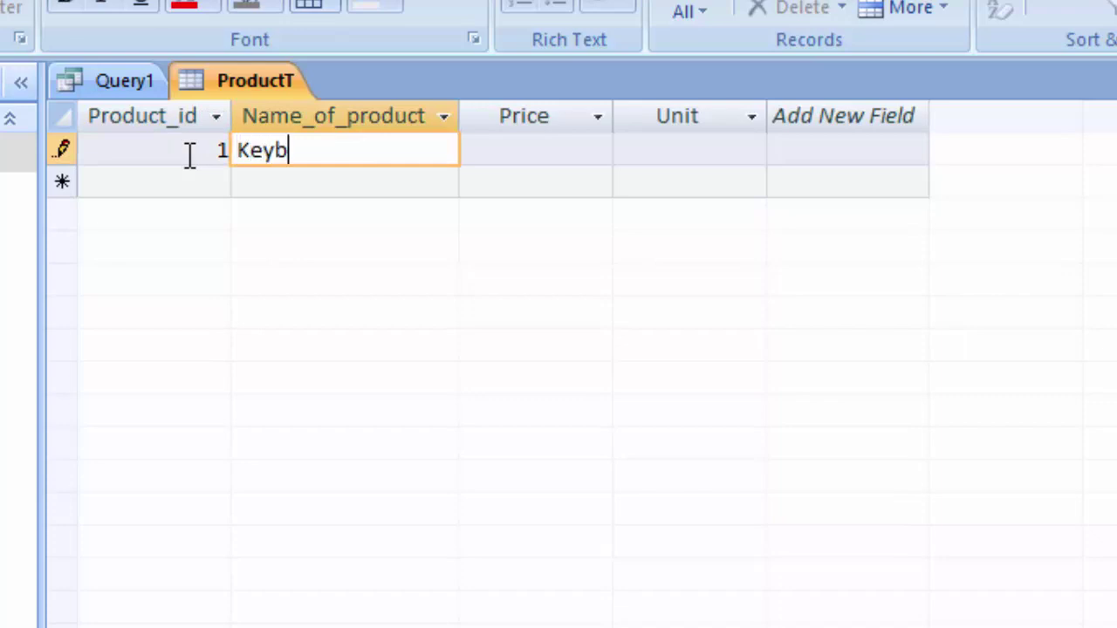
type("oard")
key("Tab")
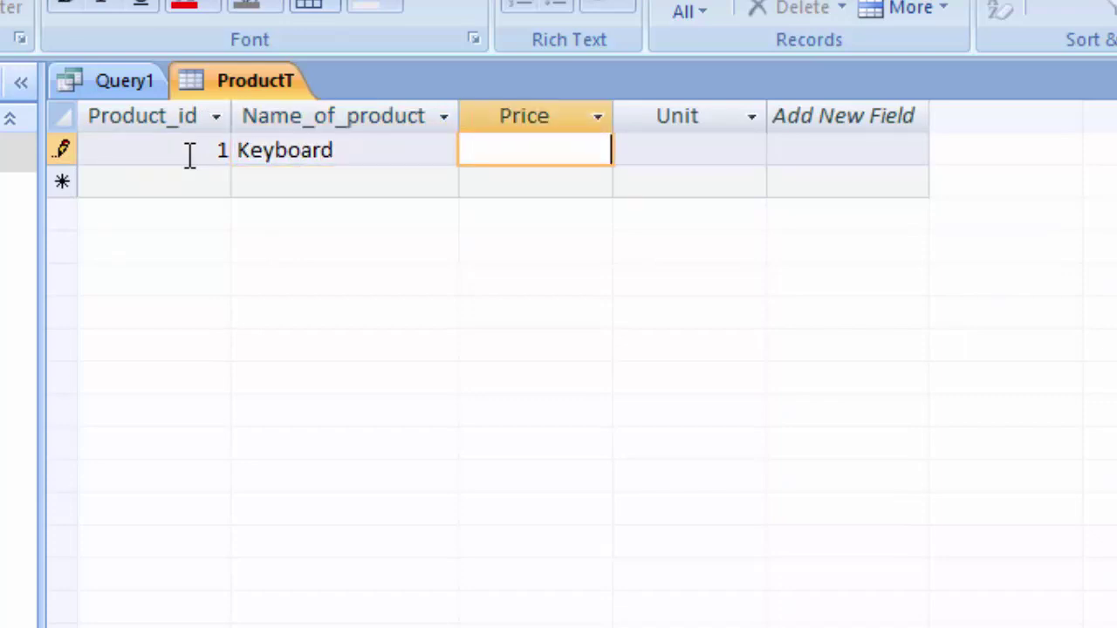
type("300")
key("Tab")
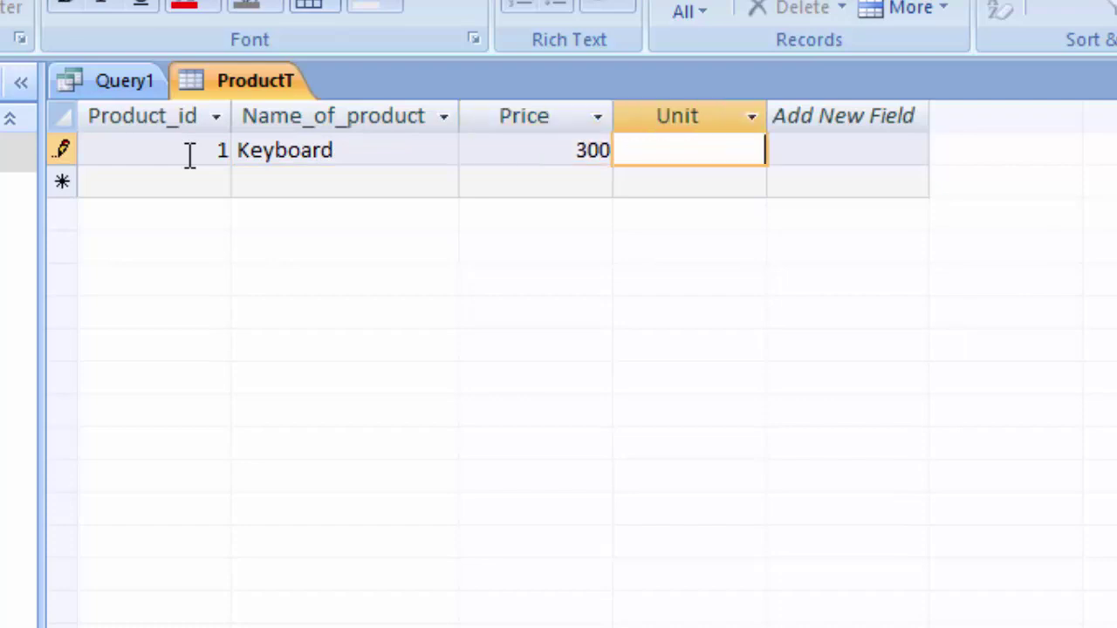
type("6")
key("Tab")
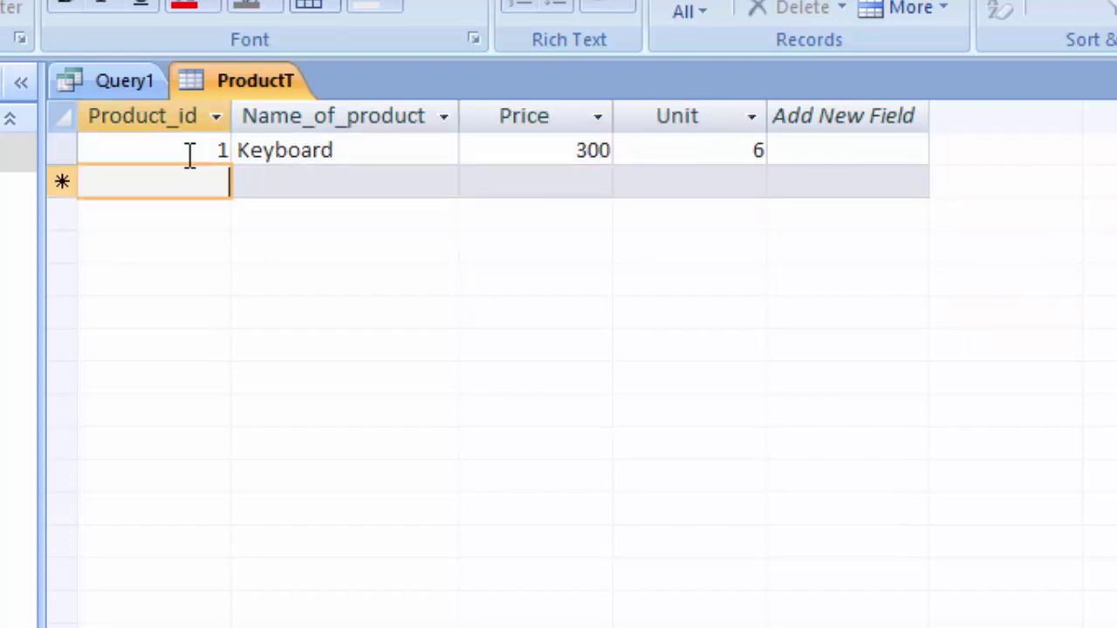
Begin the second record with id 2 and product name Mouse.
type("2")
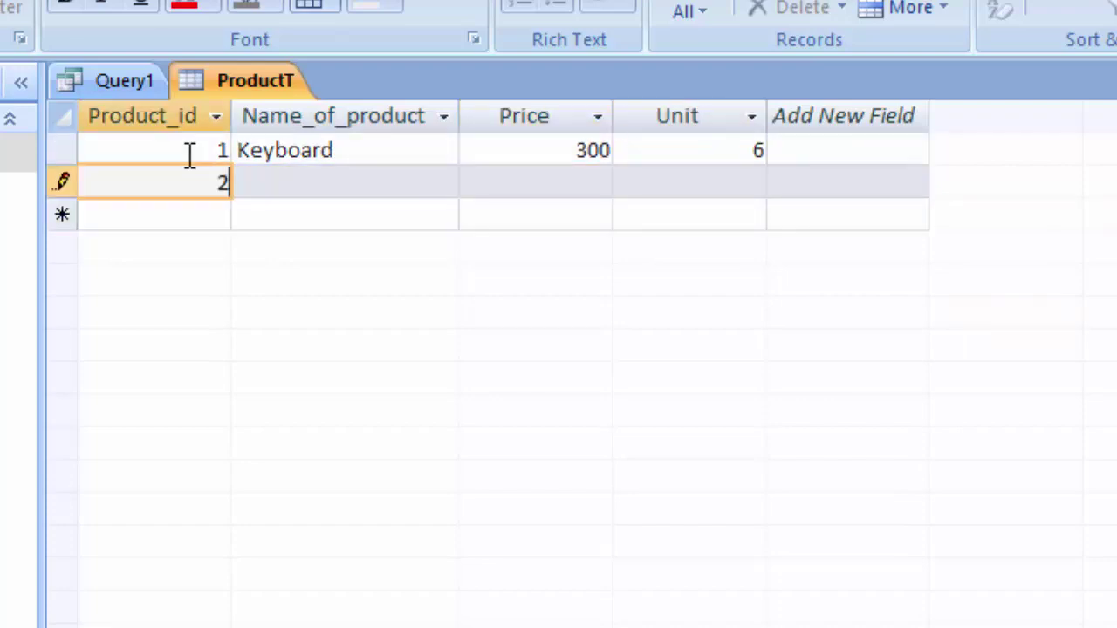
key("Tab")
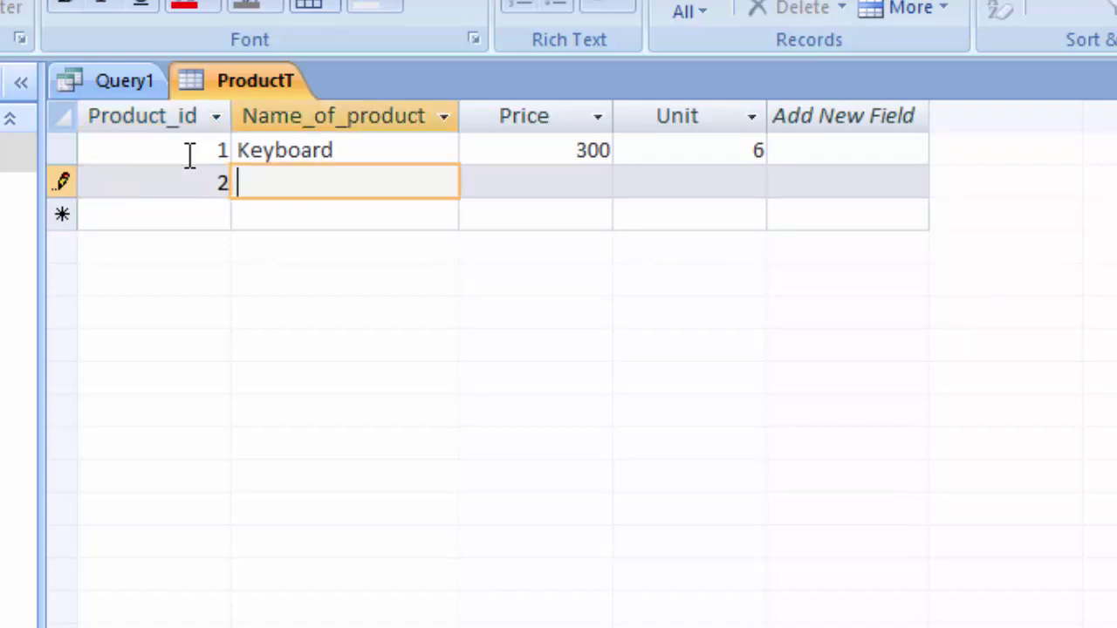
type("Mouse")
key("Tab")
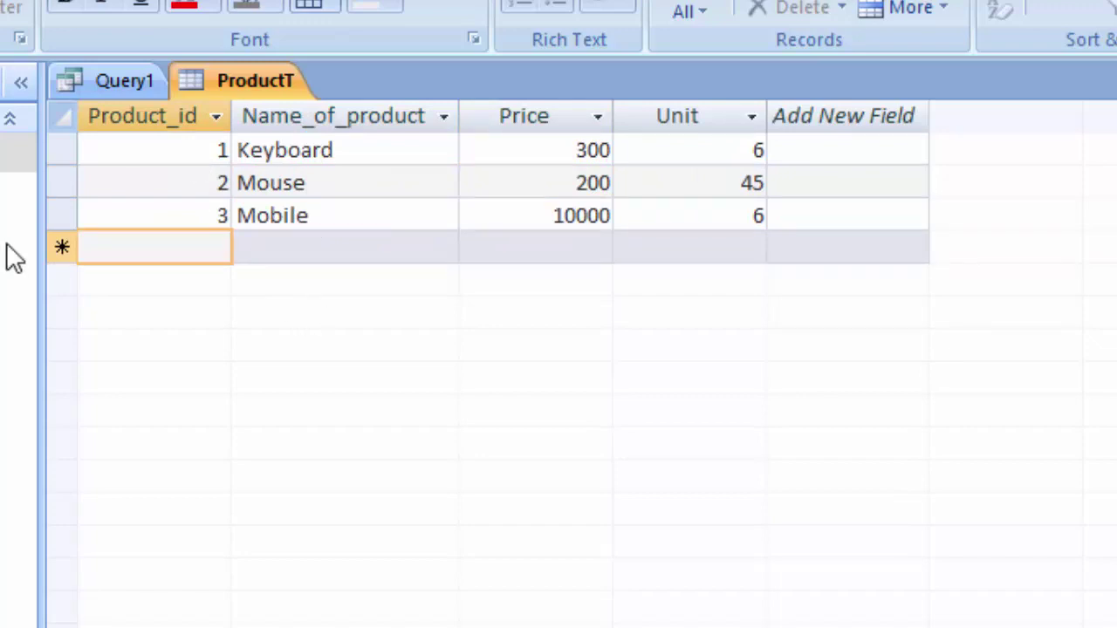
Save Query1 under the name ProductQ.
right_click(108, 91)
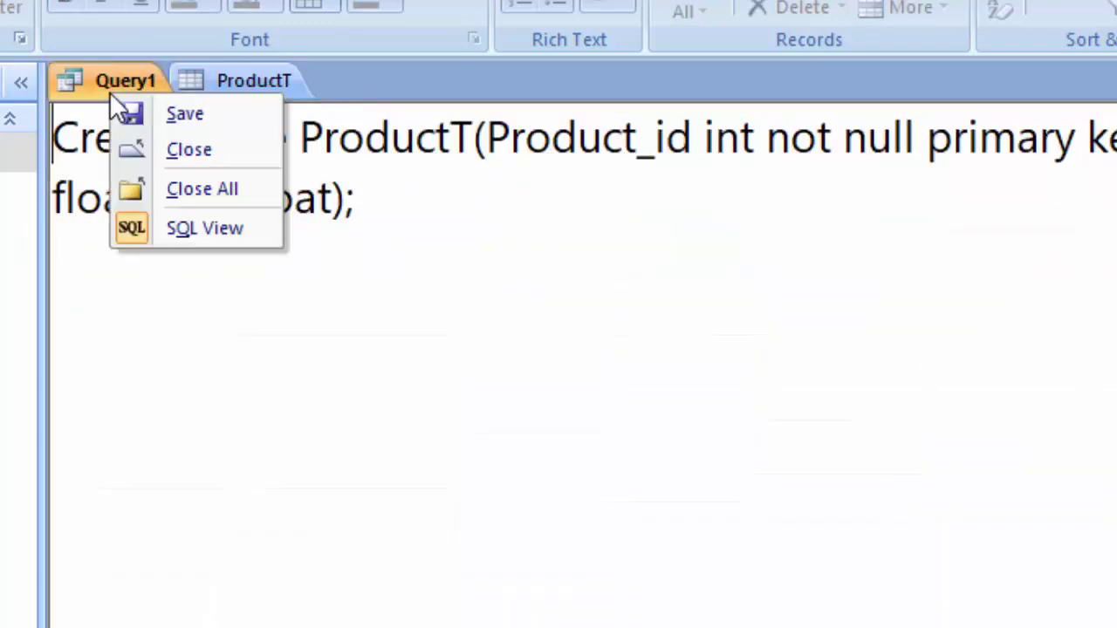
left_click(175, 122)
key("BackSpace")
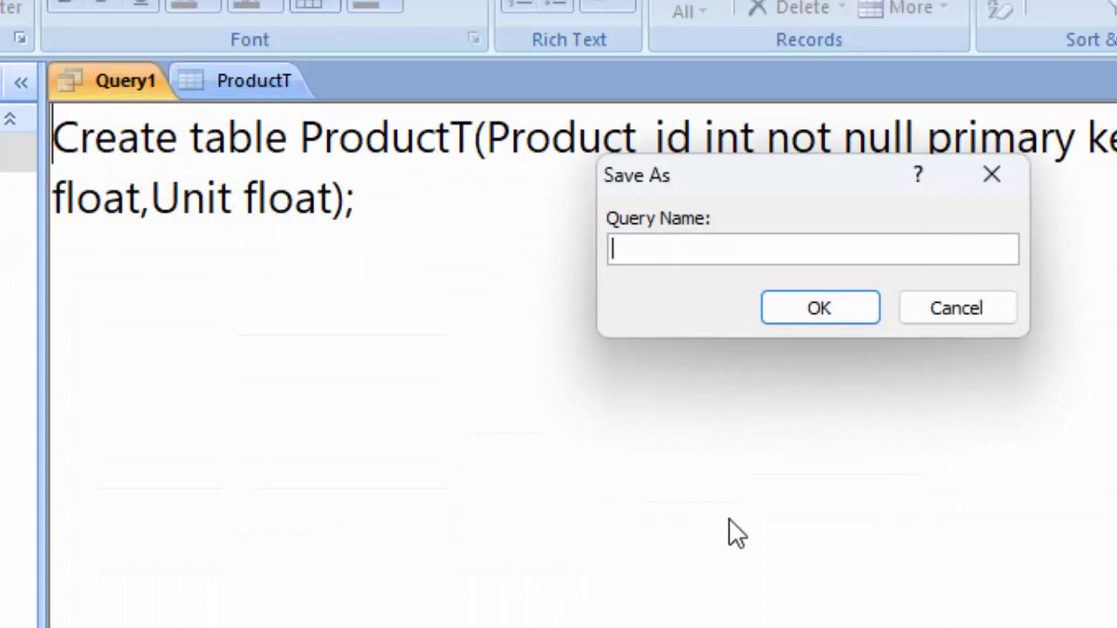
type("Product")
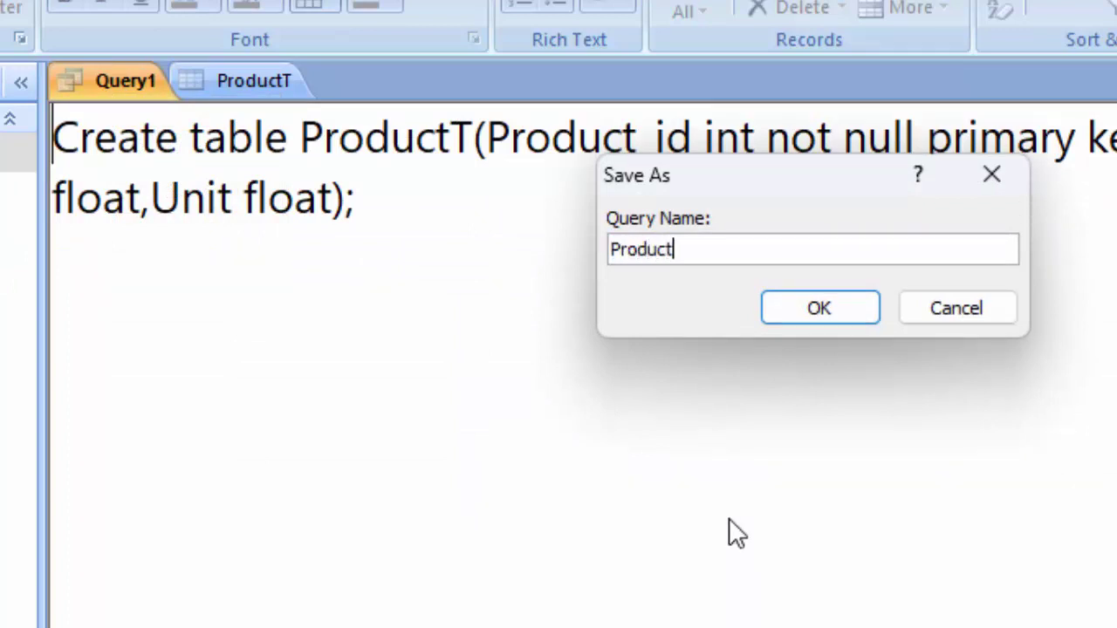
type("Q")
key("Return")
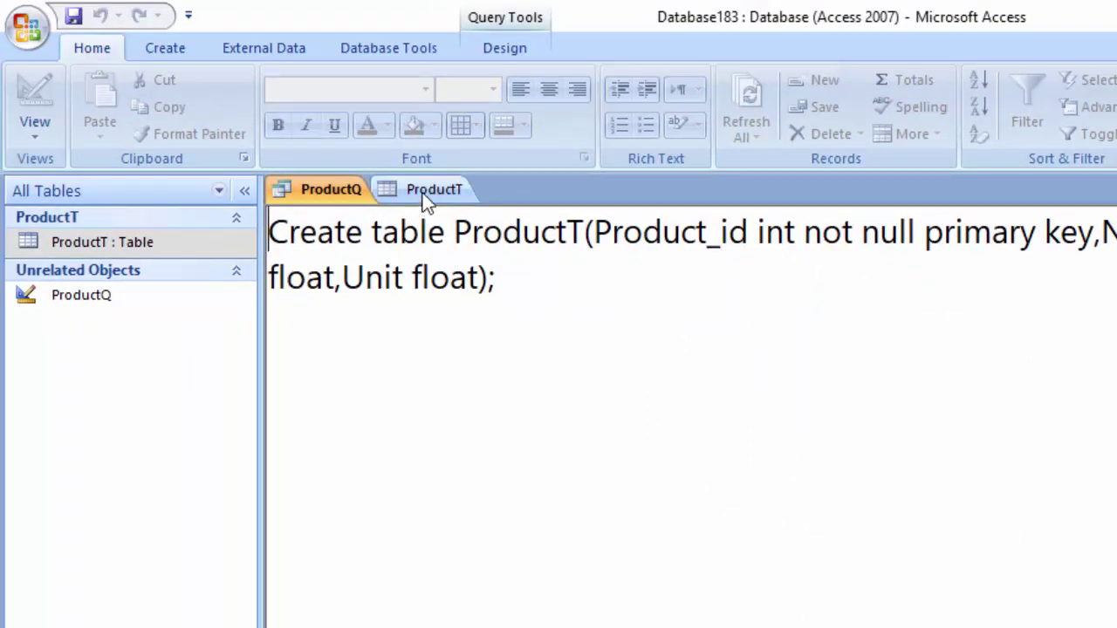
Close ProductT, keeping its layout changes, and close the ProductQ query.
right_click(435, 192)
left_click(453, 236)
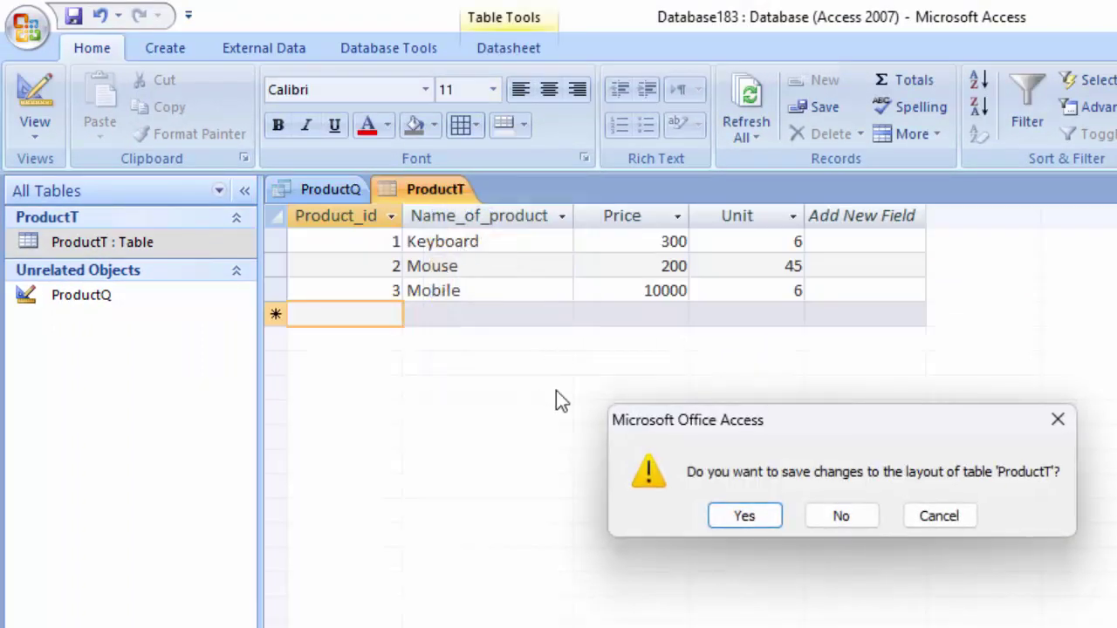
left_click(726, 513)
right_click(332, 197)
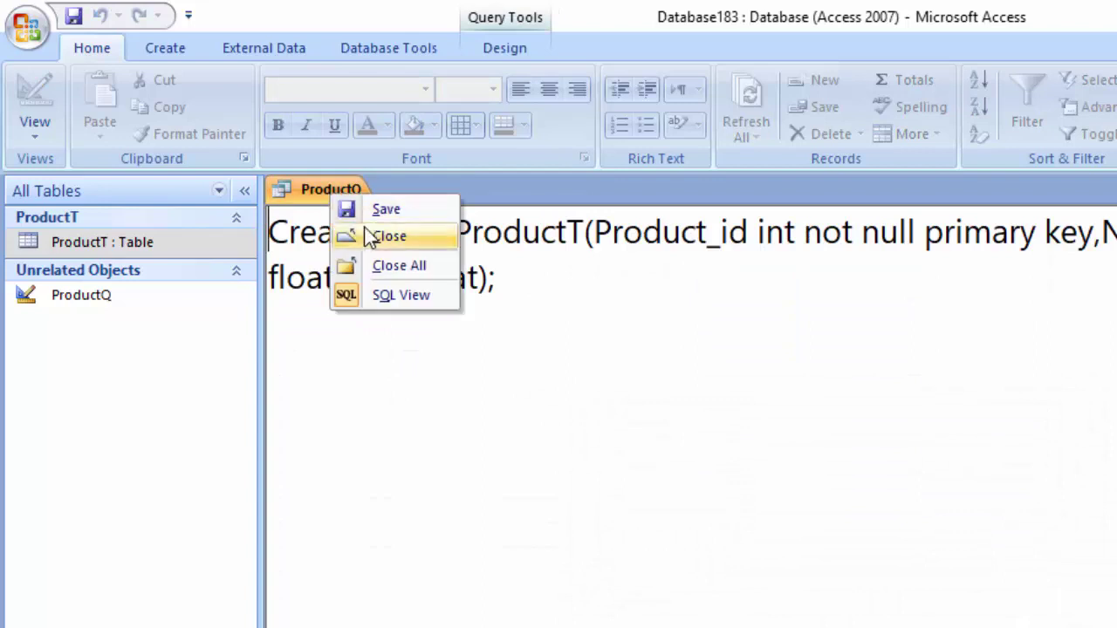
left_click(366, 219)
right_click(297, 197)
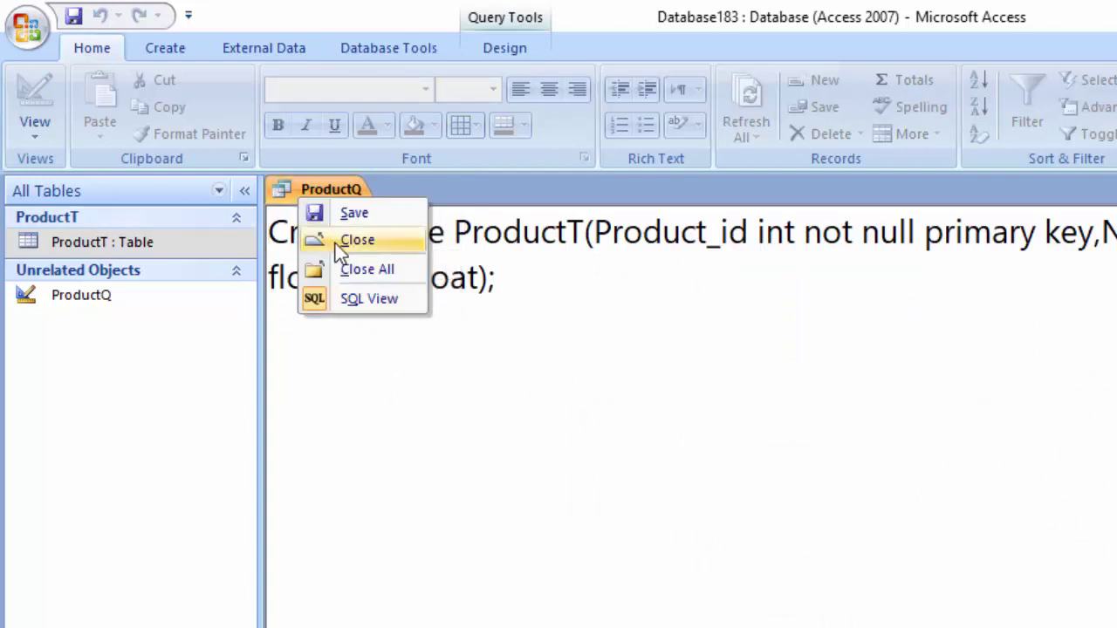
left_click(349, 241)
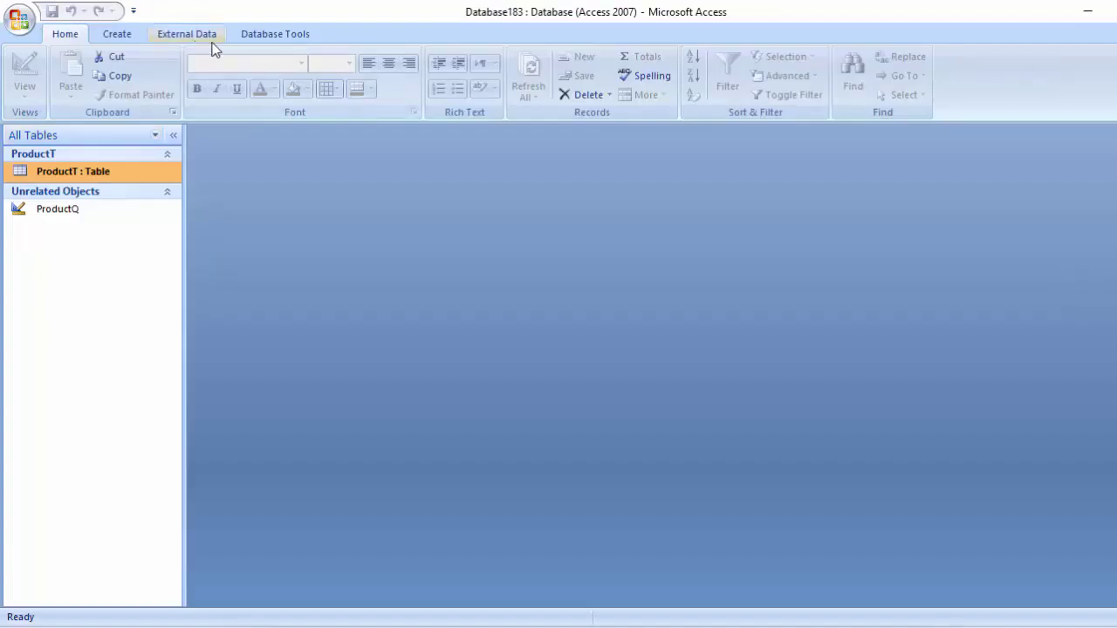
Start a new Query1 without tables and switch it to SQL view.
left_click(165, 48)
left_click(513, 105)
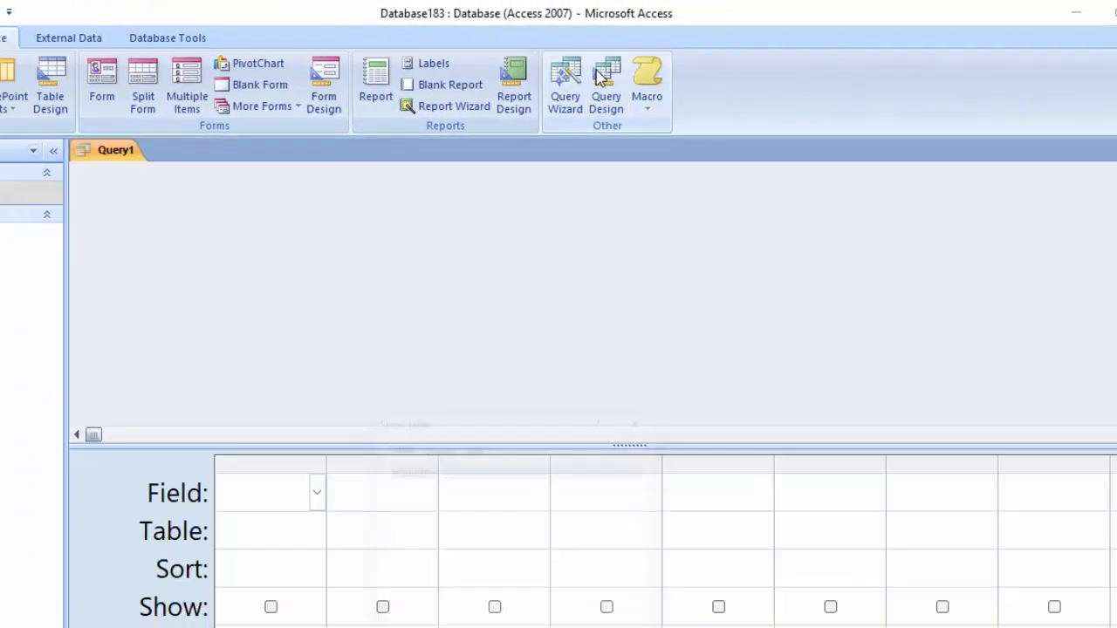
left_click_drag(577, 363, 579, 225)
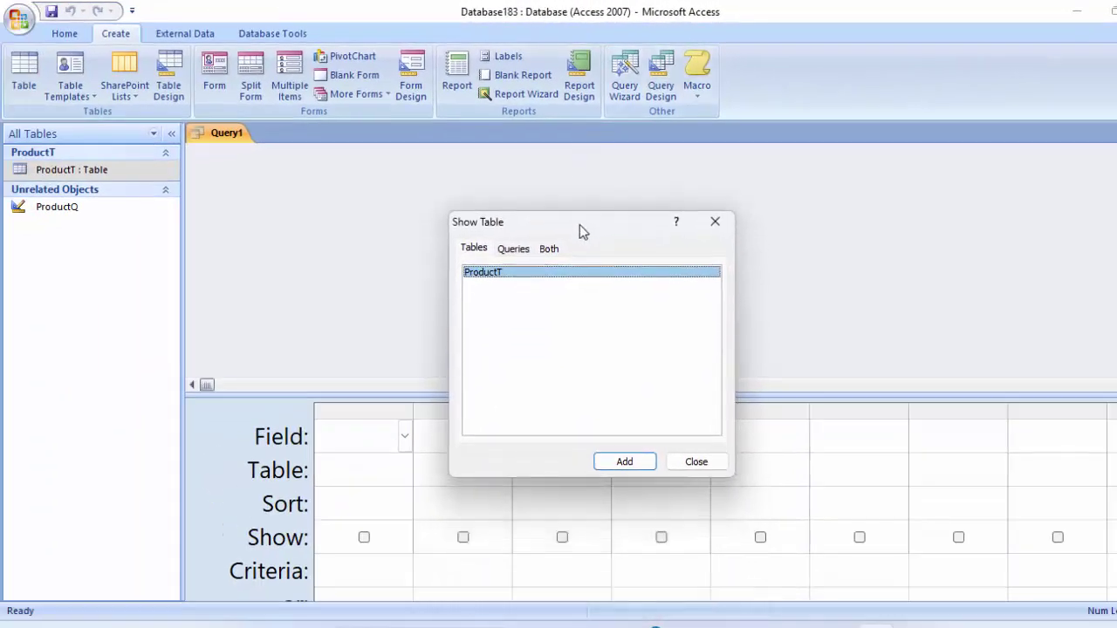
left_click(696, 462)
left_click(25, 69)
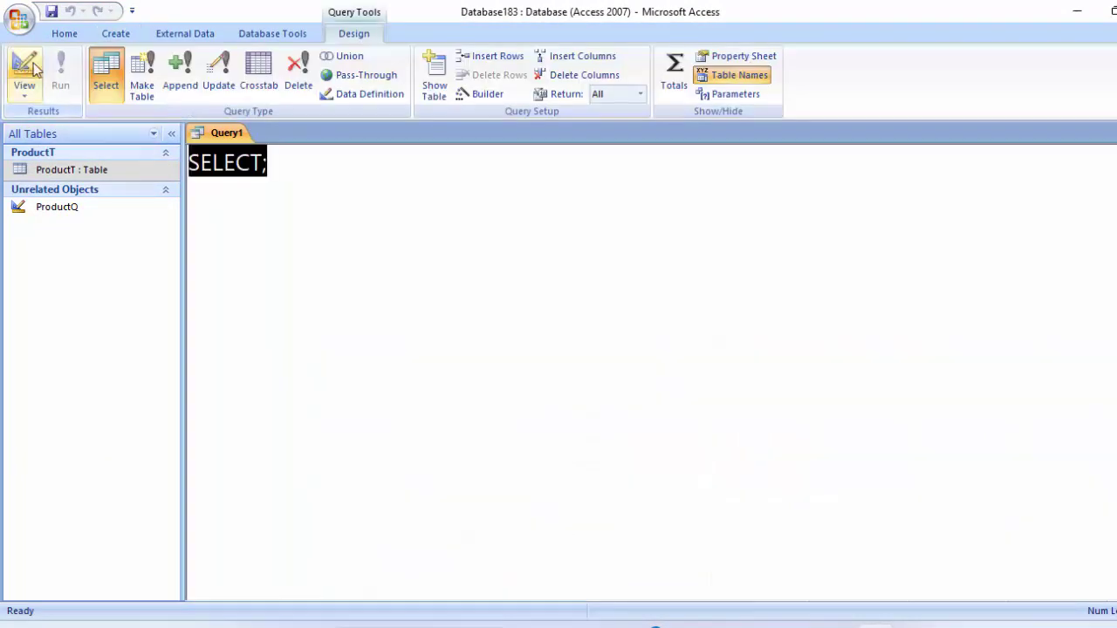
Delete the trailing semicolon so the SQL reads just 'SELECT'.
left_click(321, 161)
key("BackSpace")
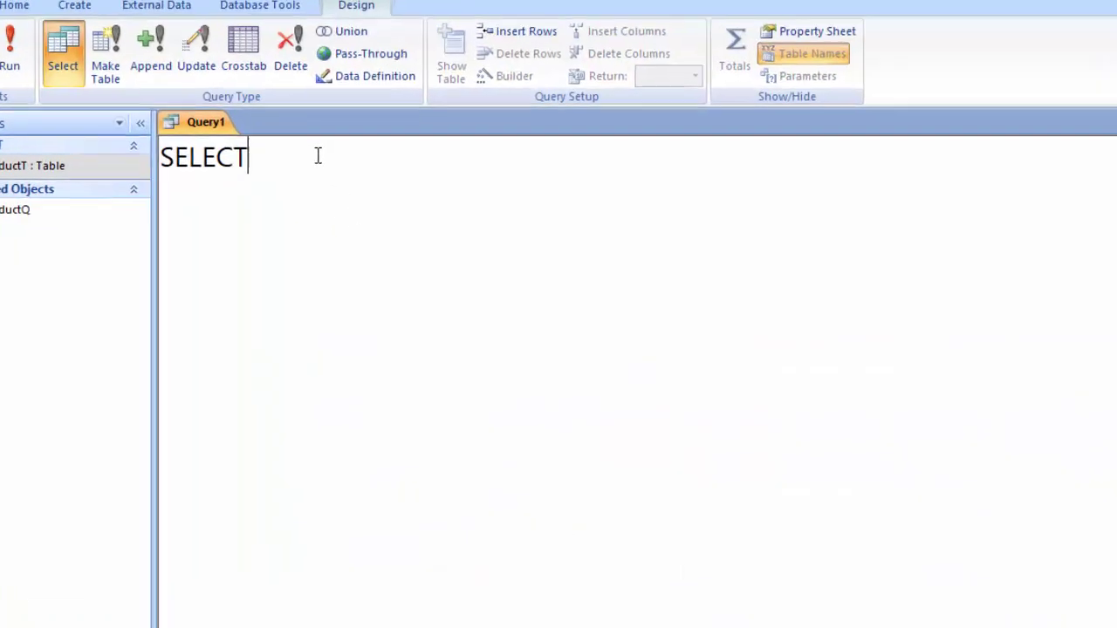
type("n")
key("BackSpace")
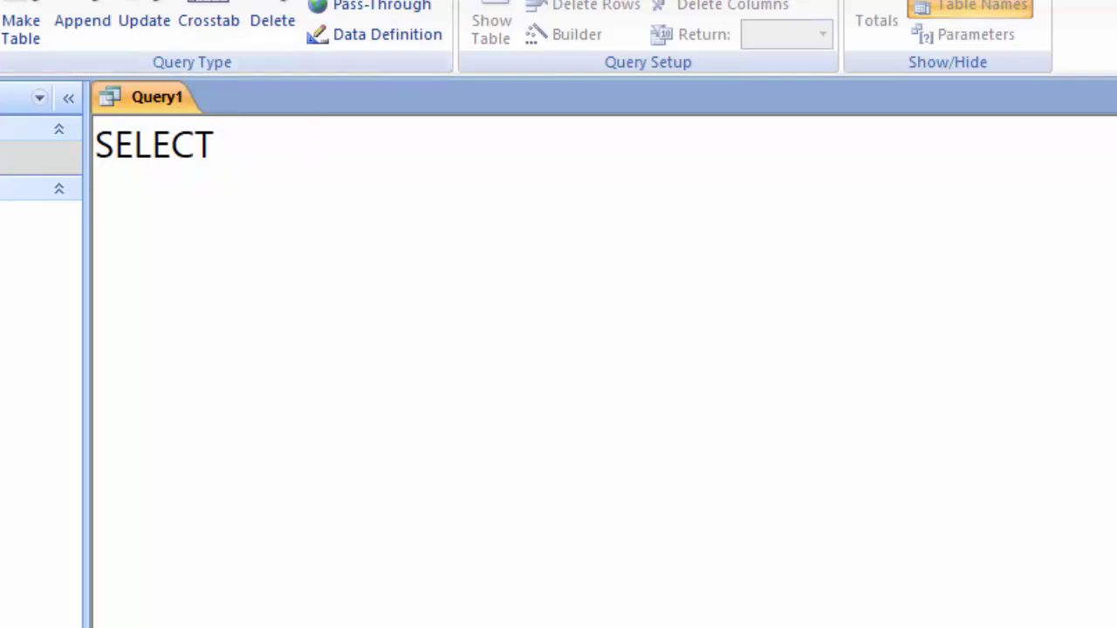
Open ProductT for reference and enter Product_id,Name_of_product as the first fields in Query1's SQL.
double_click(40, 158)
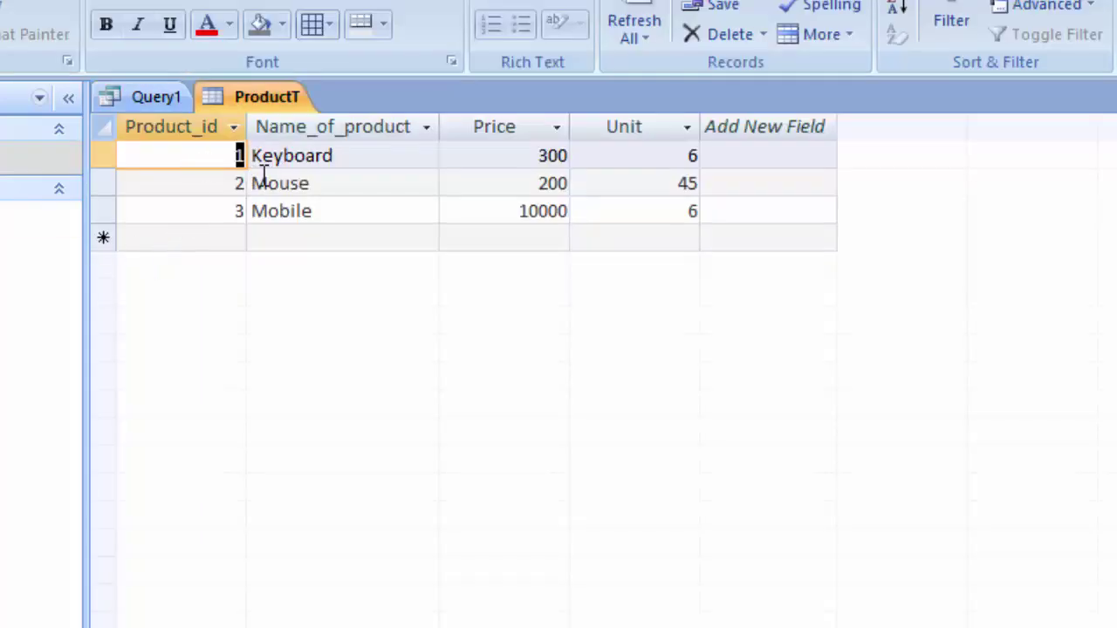
left_click(121, 92)
type("P")
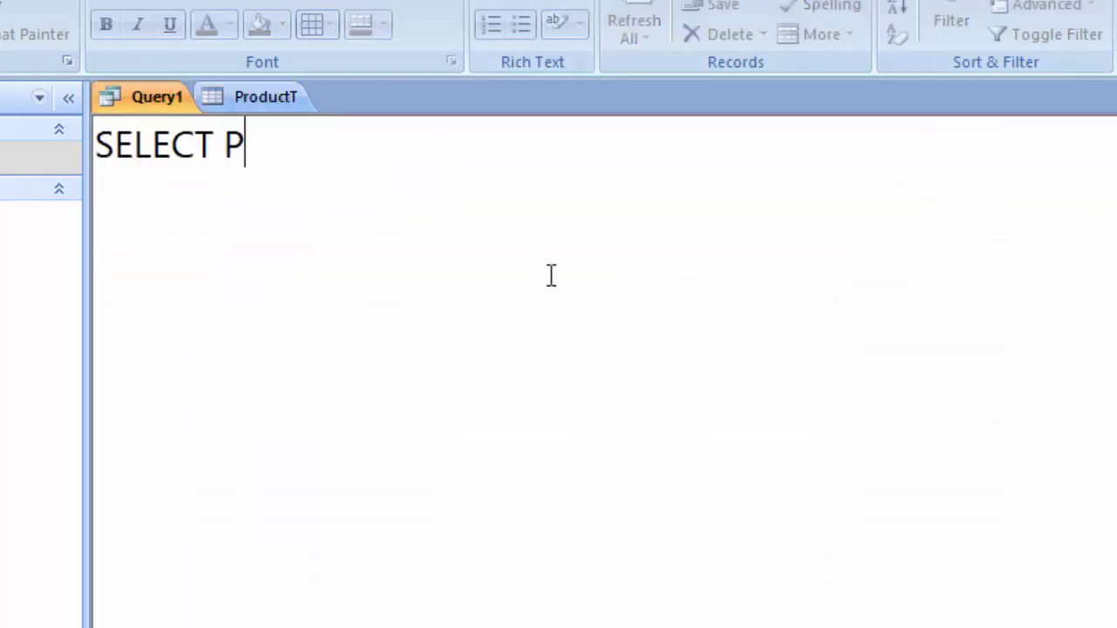
type("roduct")
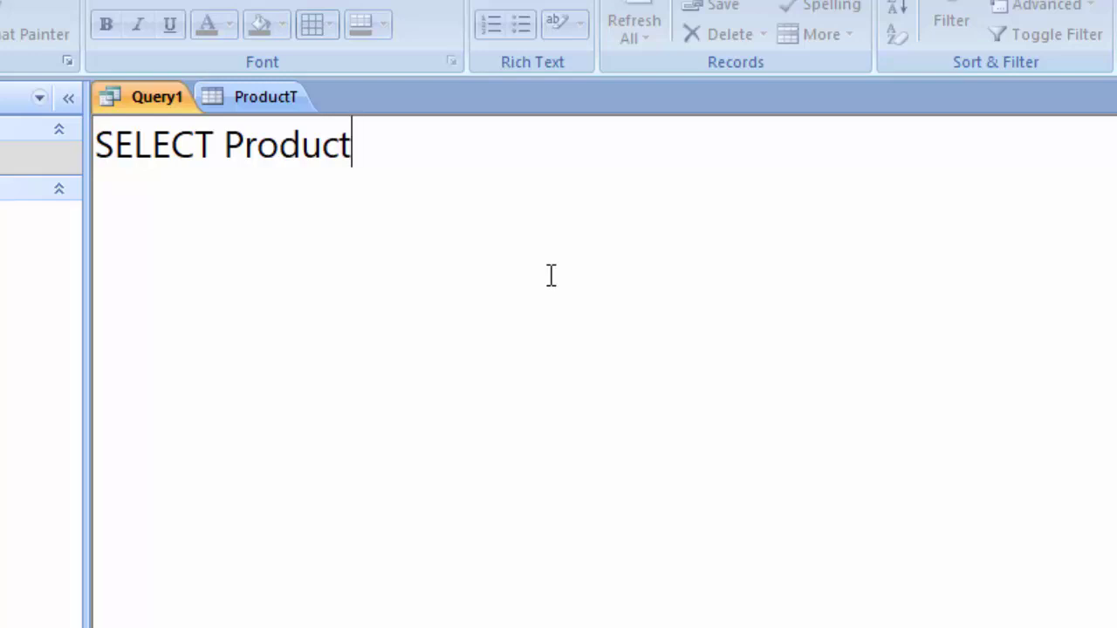
type("_id")
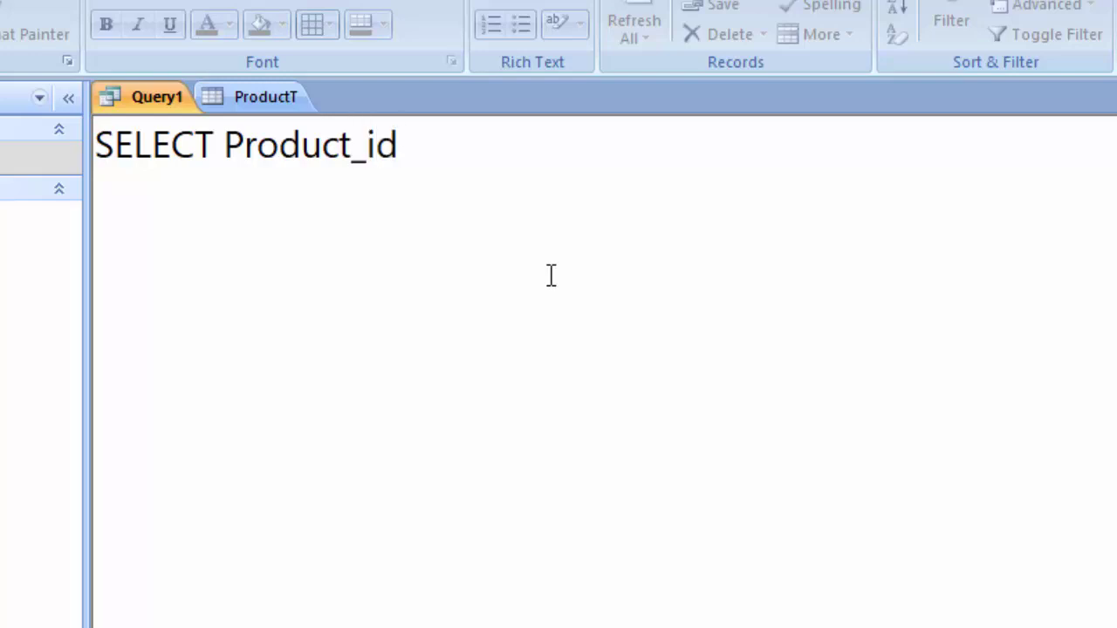
type(",Nam")
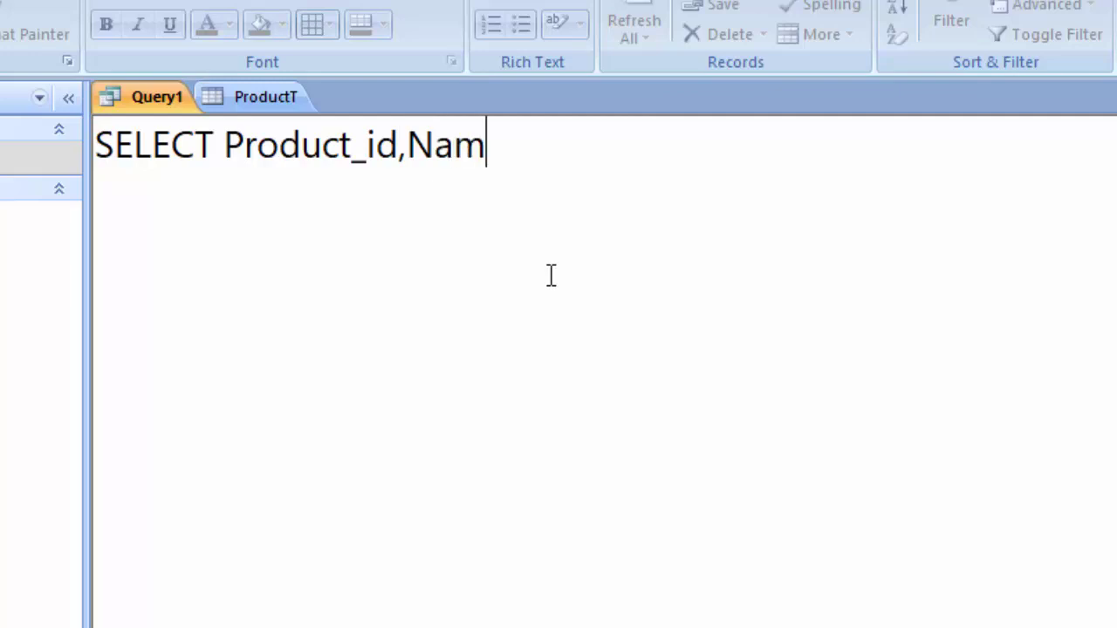
type("e_of")
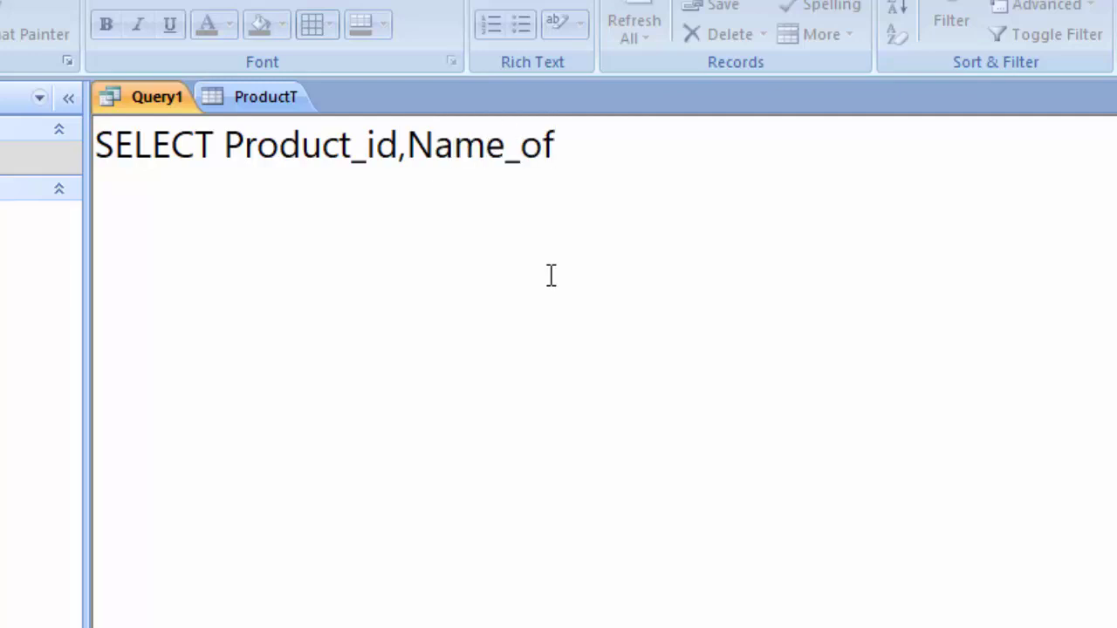
type("_produc")
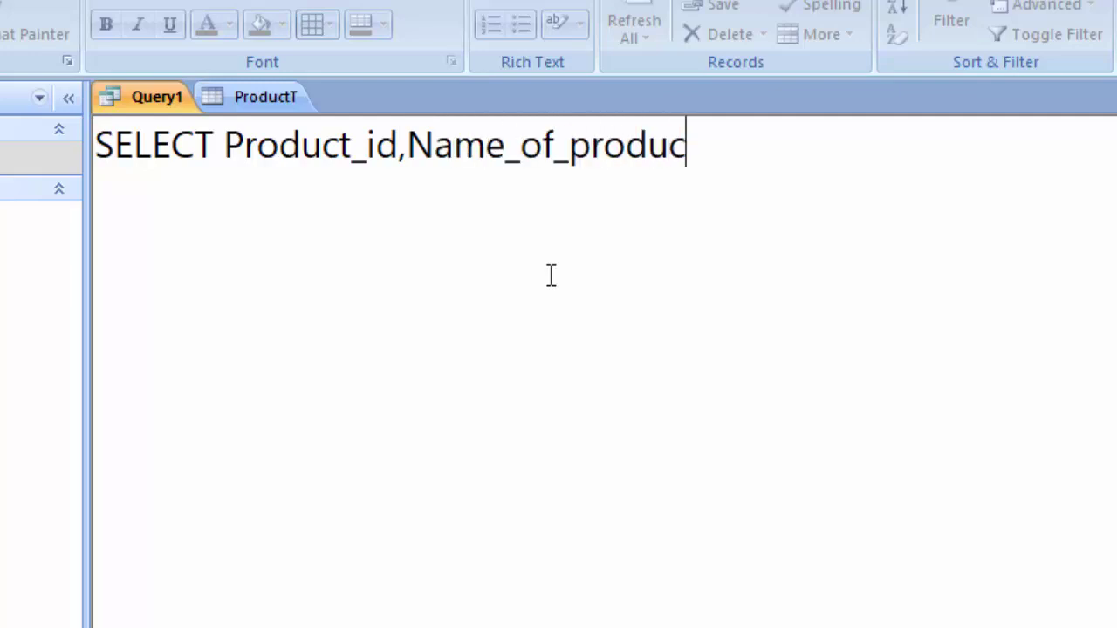
type("t,")
left_click(259, 100)
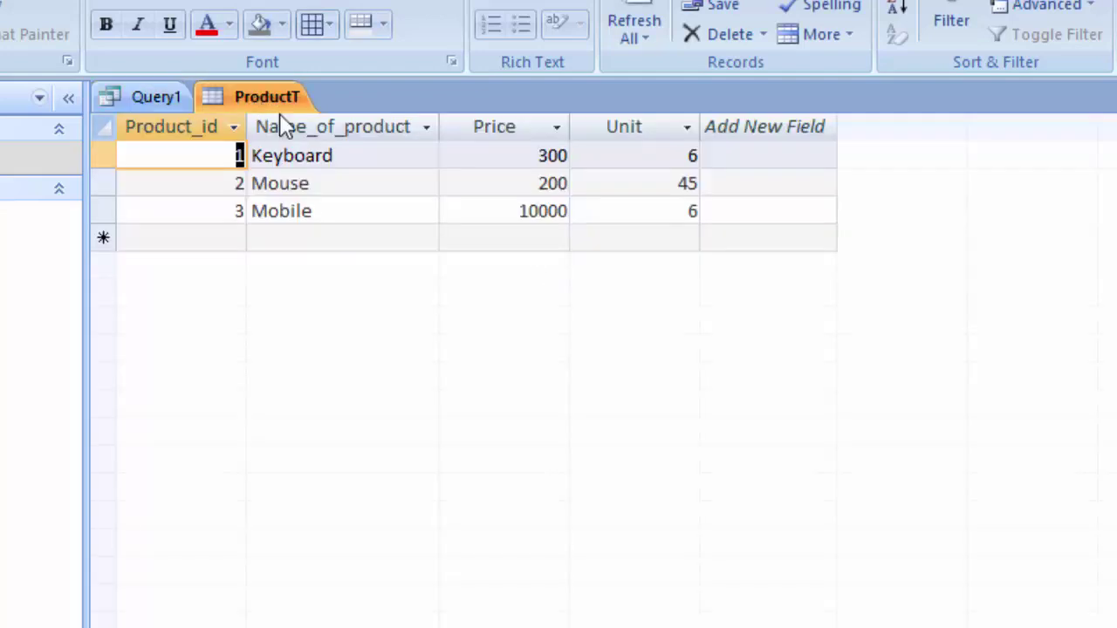
left_click(137, 99)
Append Price, Unit, a (Price*Unit) as Total column and the ProductT source to the SQL.
type("P")
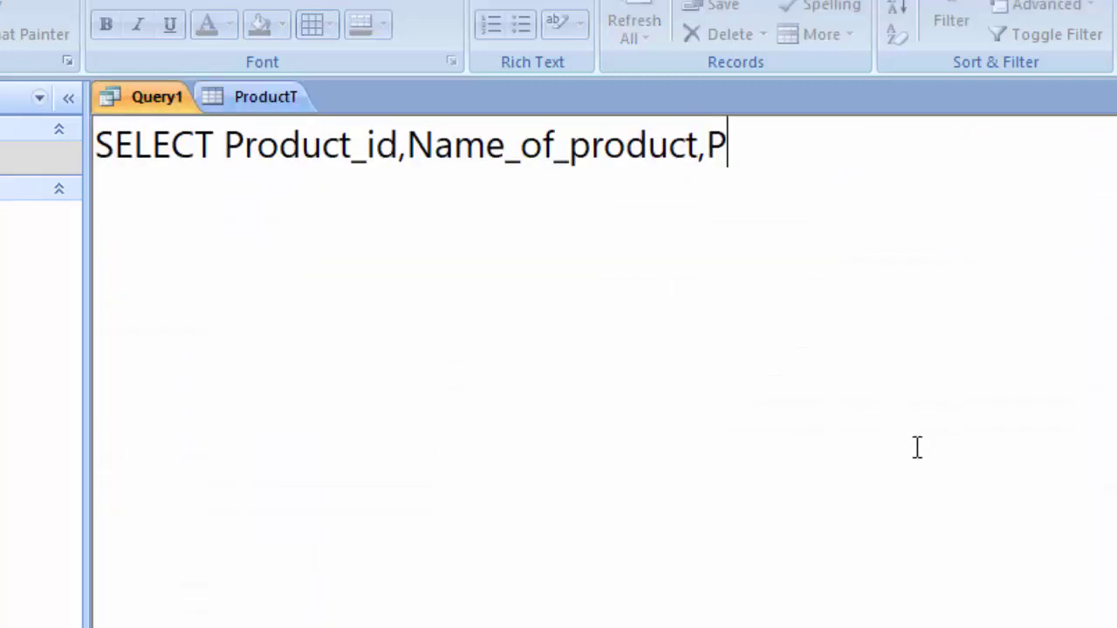
type("rice")
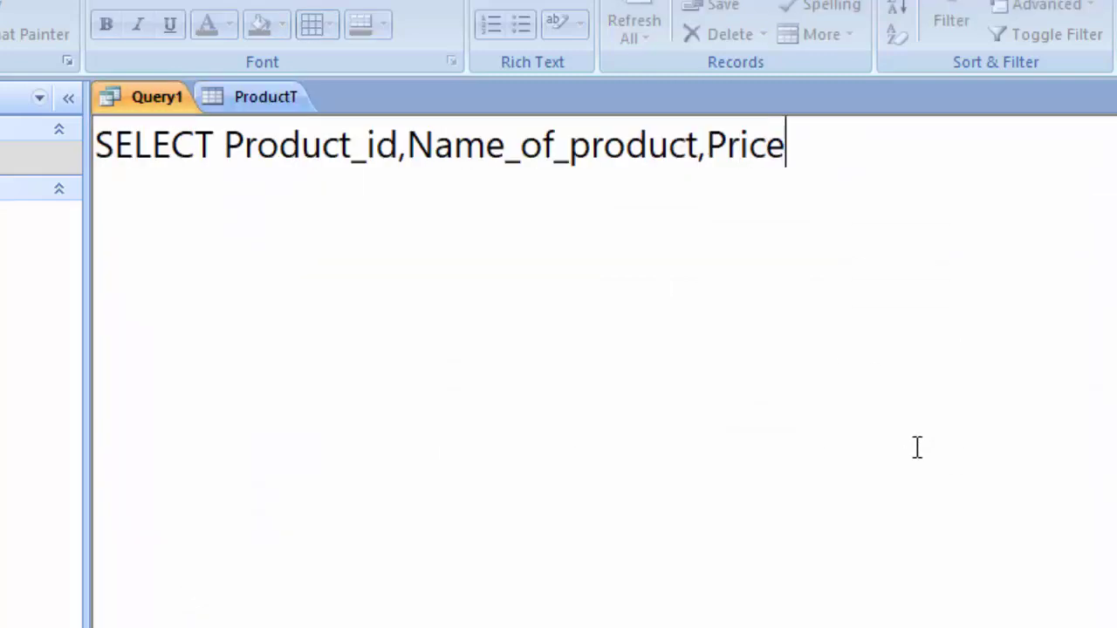
type(",U")
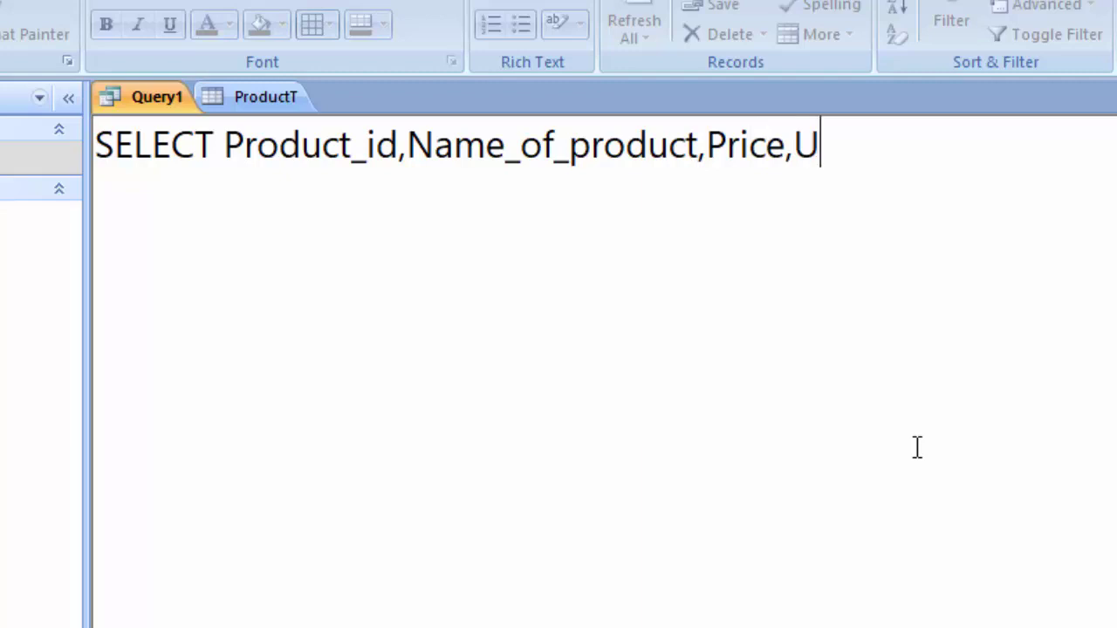
type("nit")
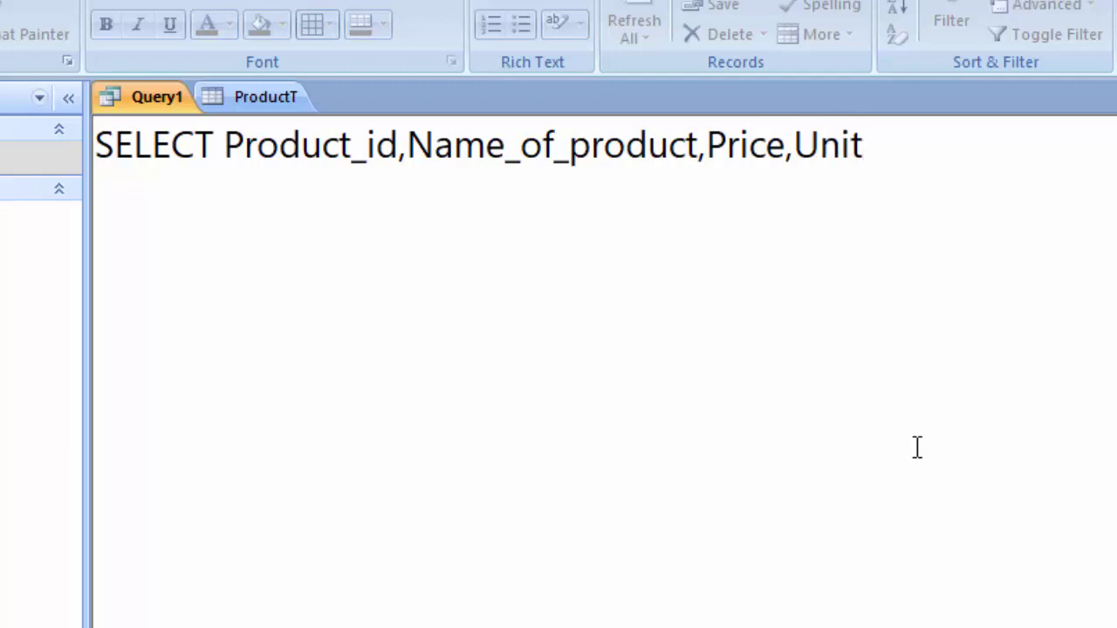
type(",(")
type("P")
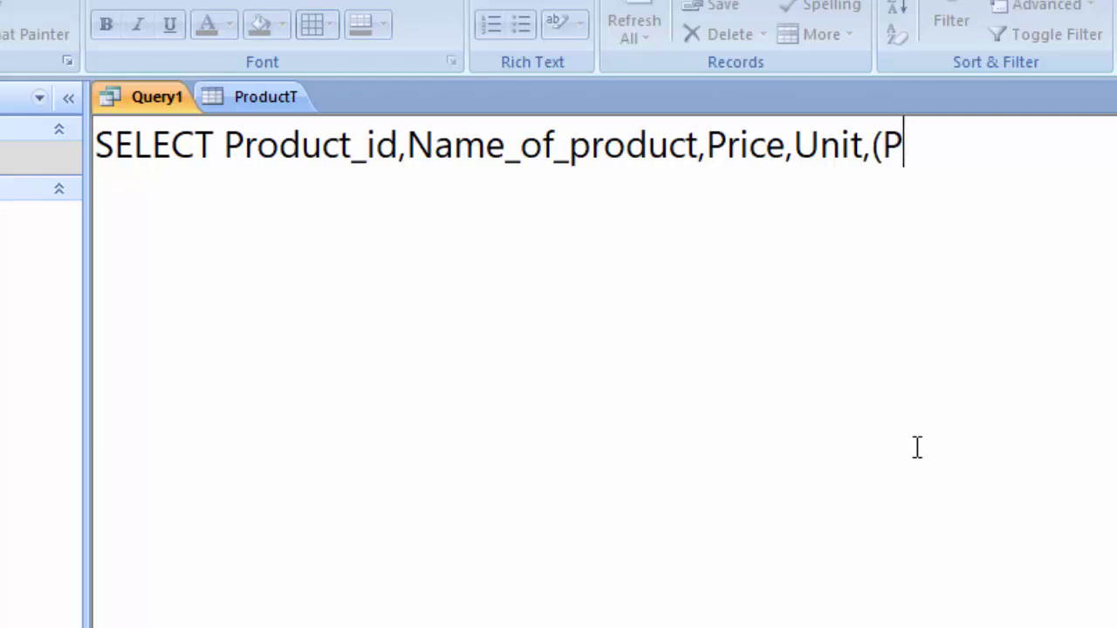
type("rice")
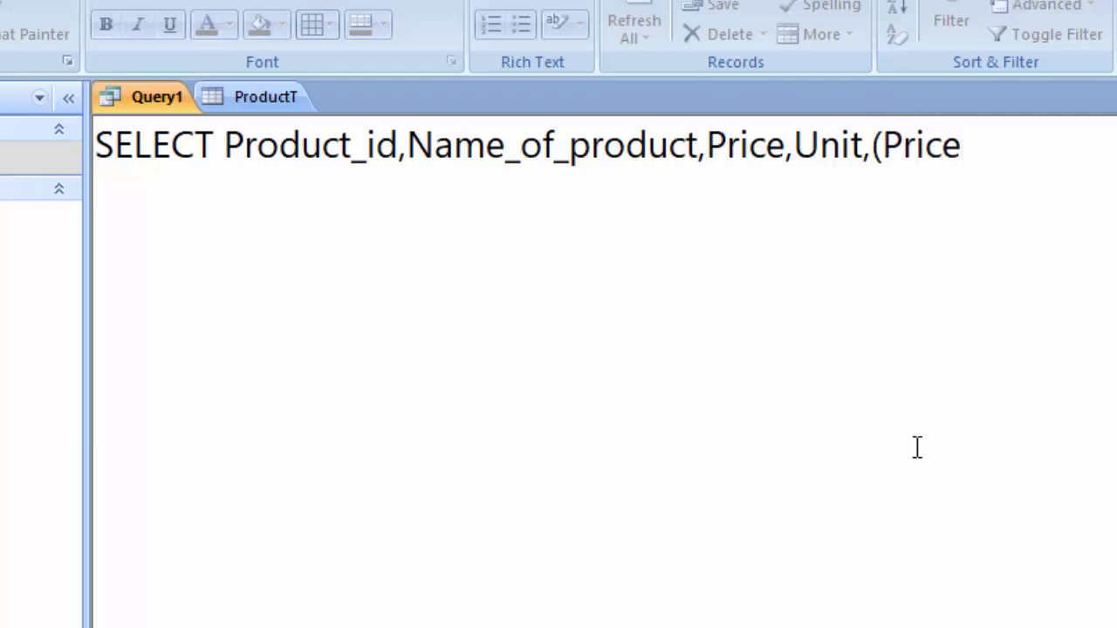
type("*")
type("Unit) ")
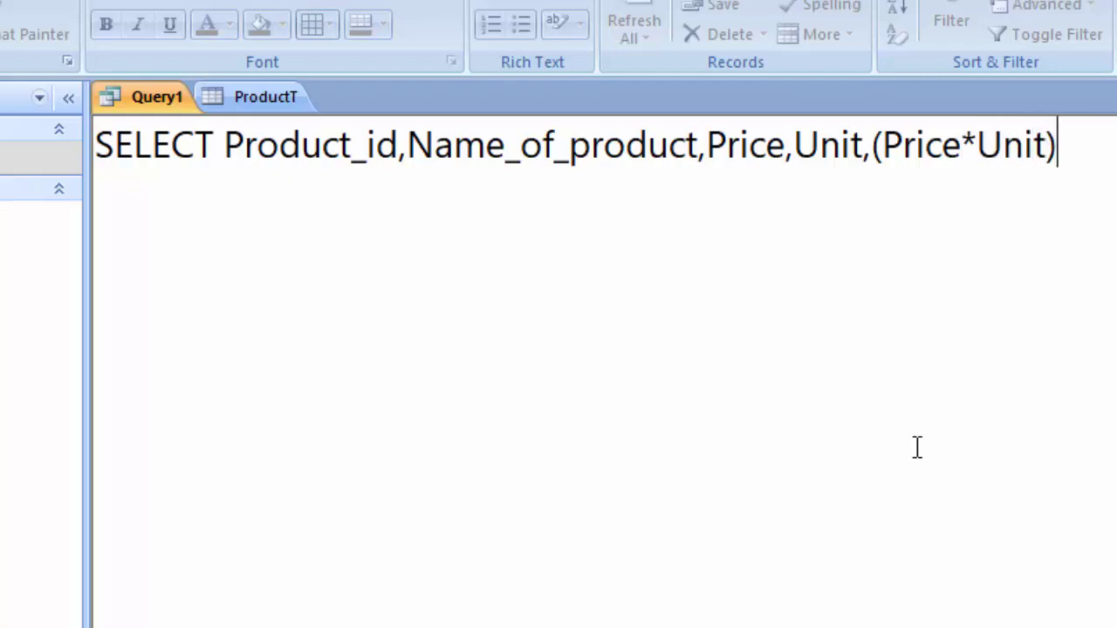
type("as T")
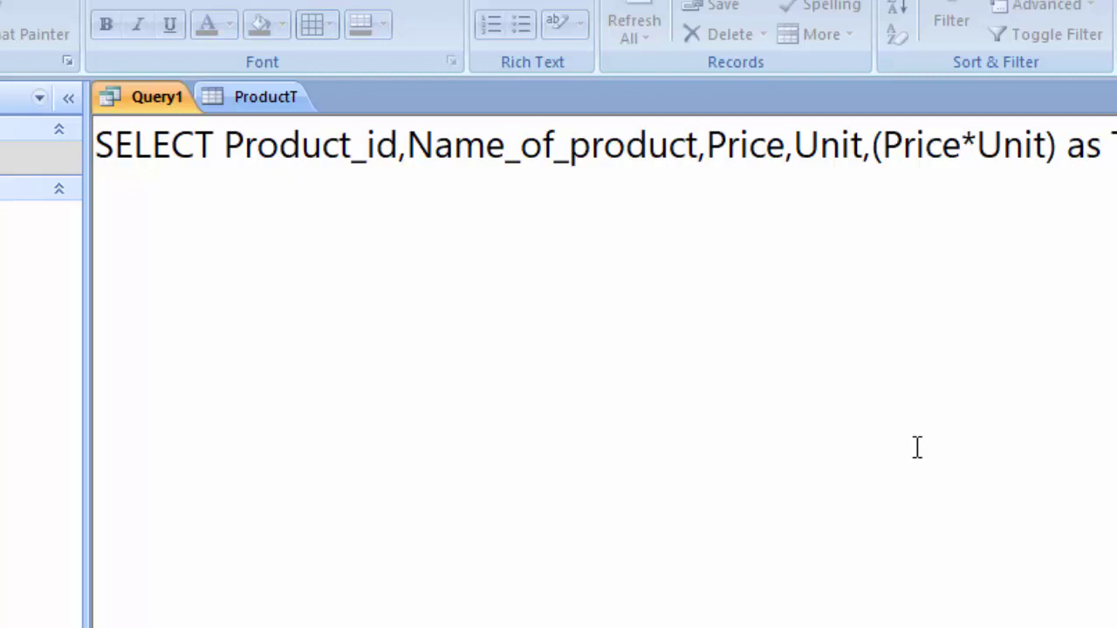
type("otal")
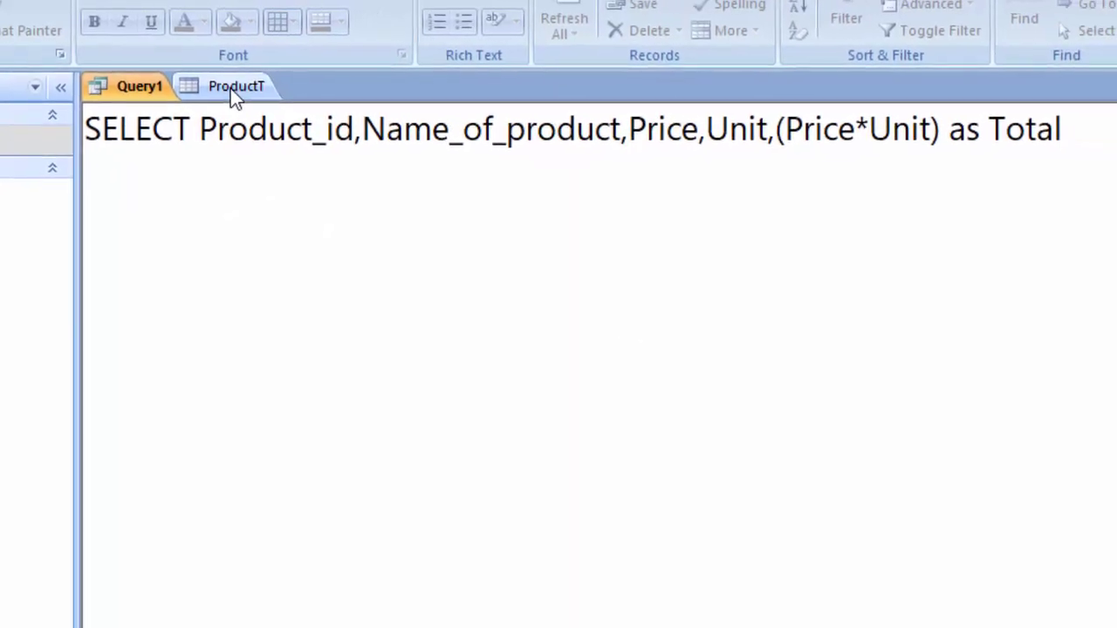
type(" ;")
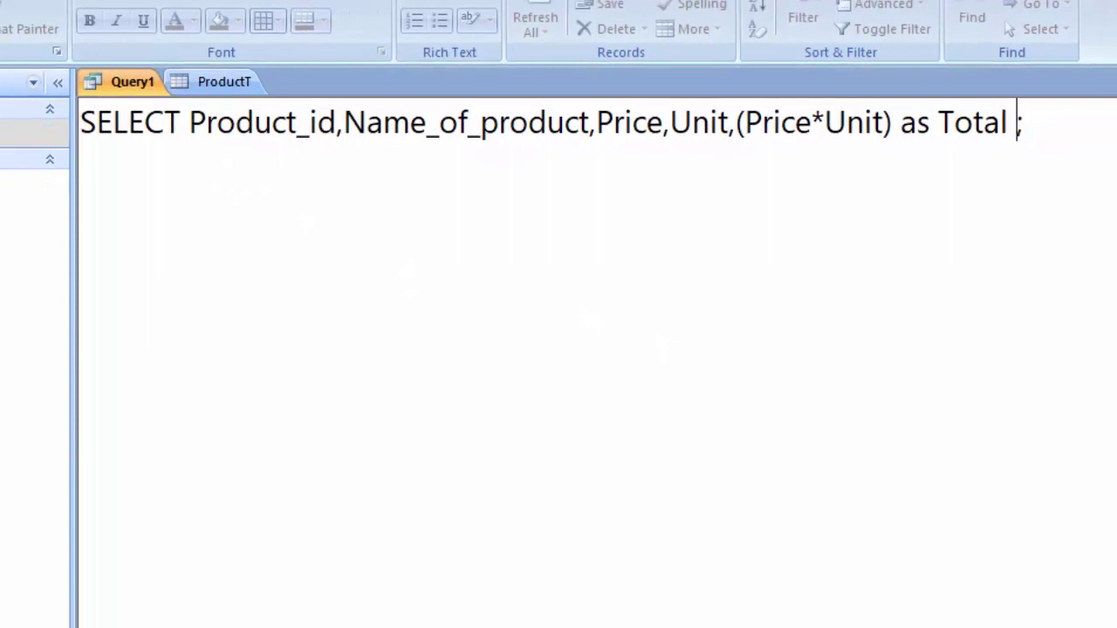
type("fro, ")
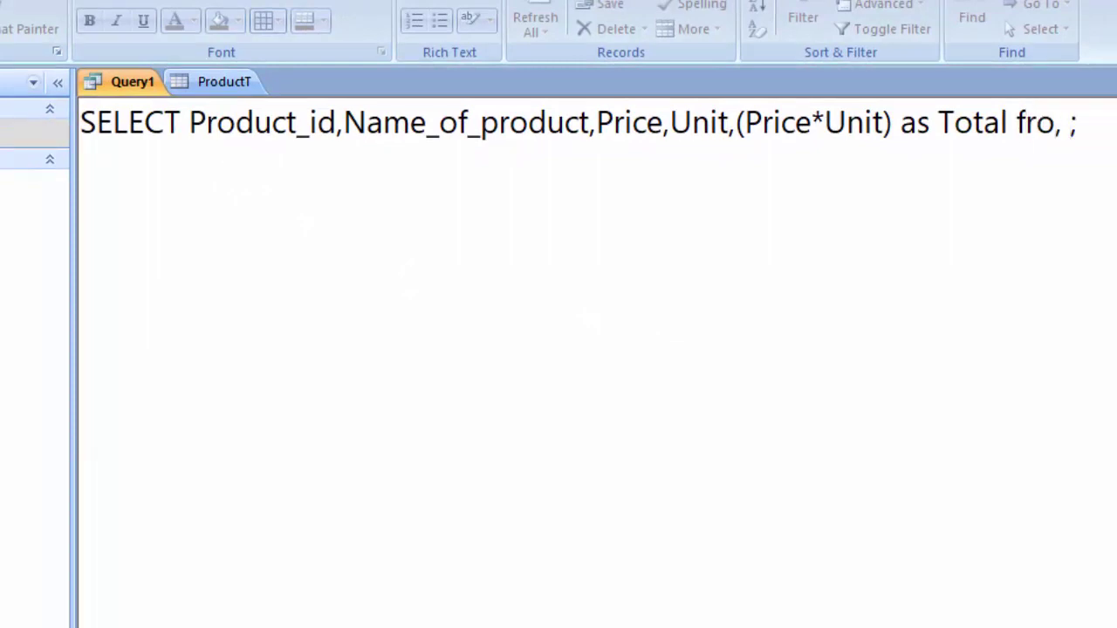
type("Pr")
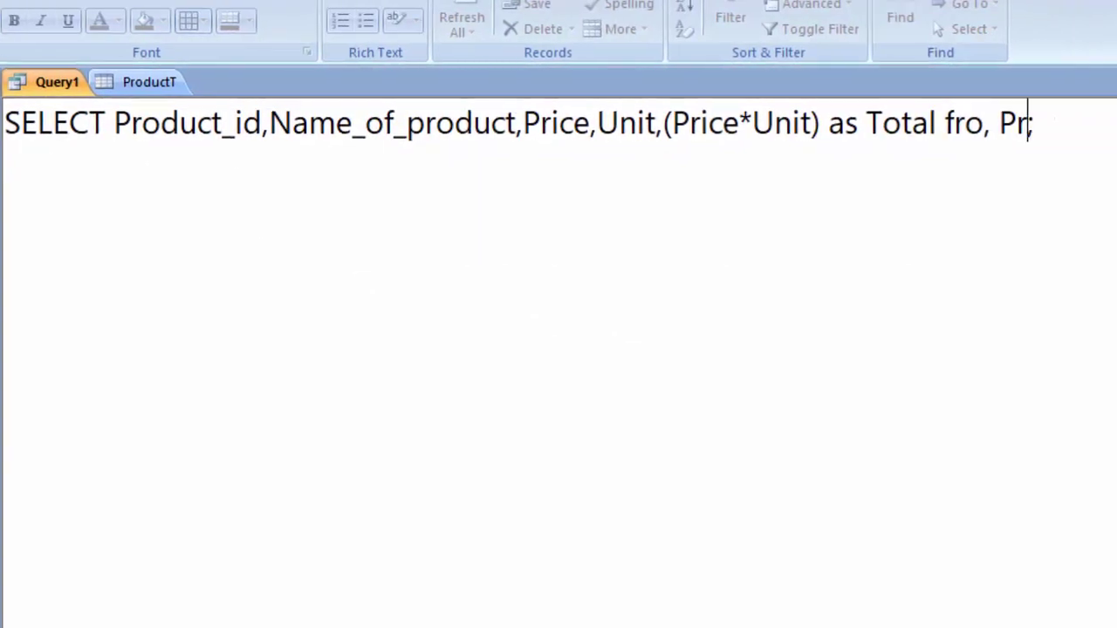
type("oductT")
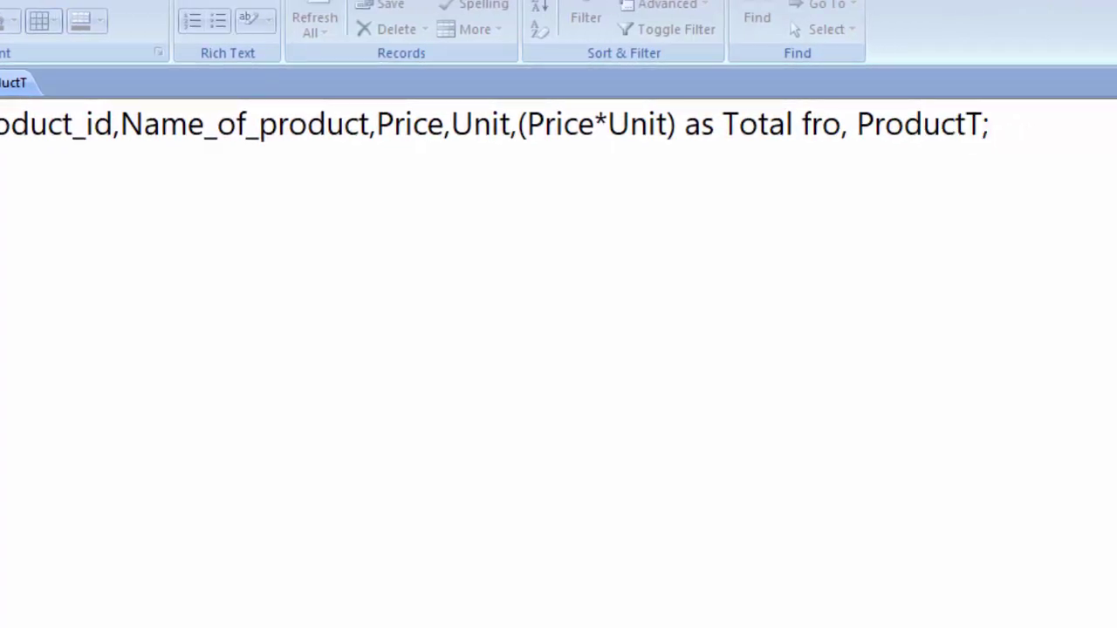
Correct 'fro' to 'from' and run the query, giving Totals of 1800, 9000 and 60000.
double_click(821, 124)
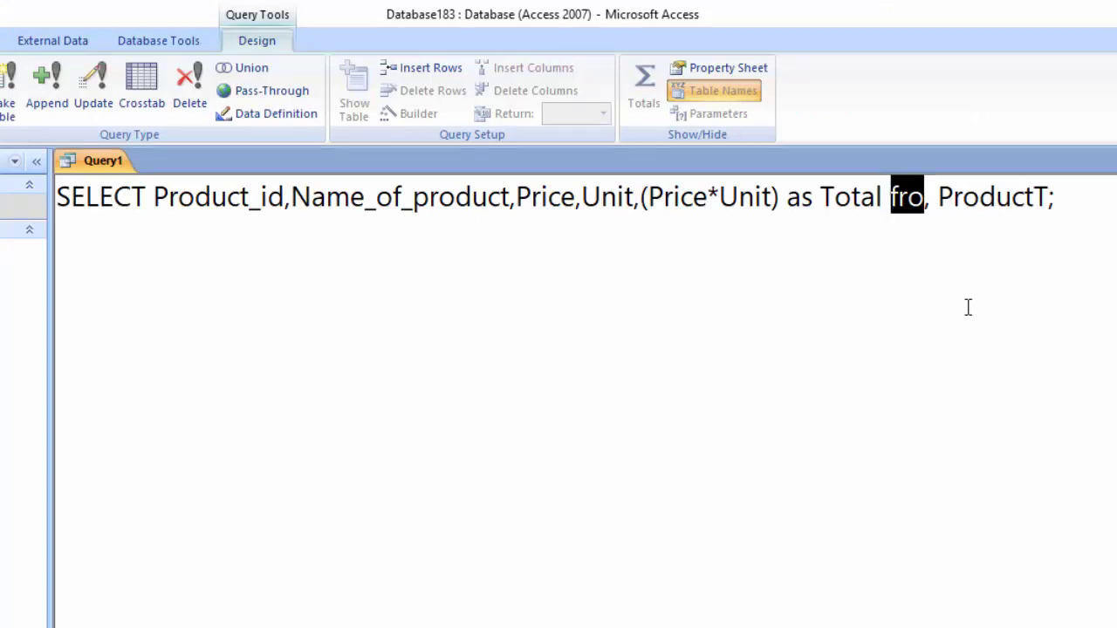
type("m")
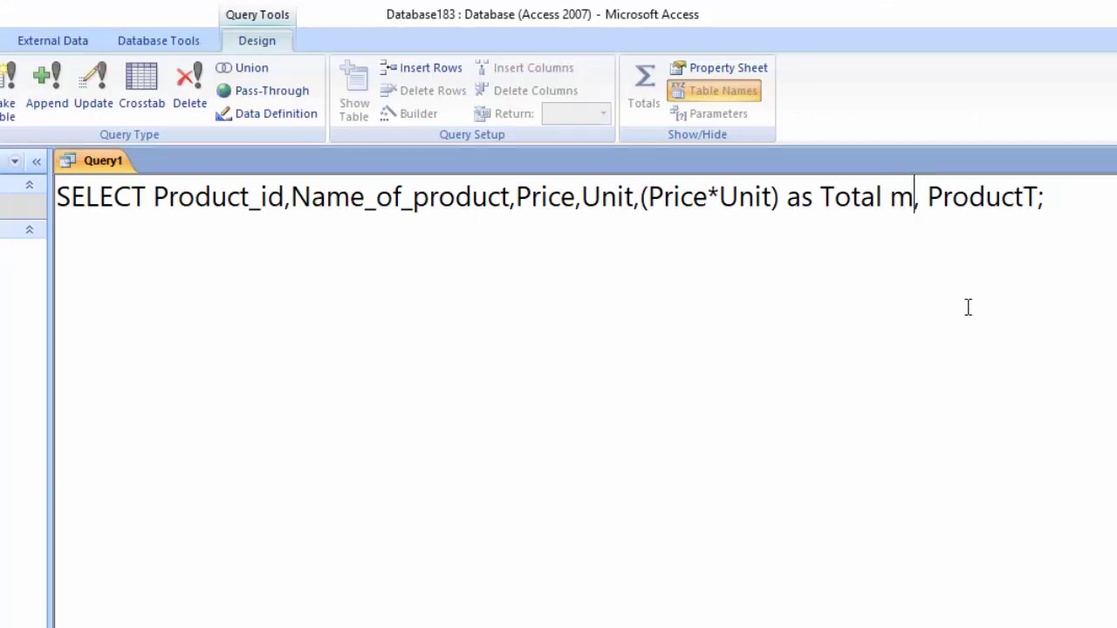
key("BackSpace")
key("BackSpace")
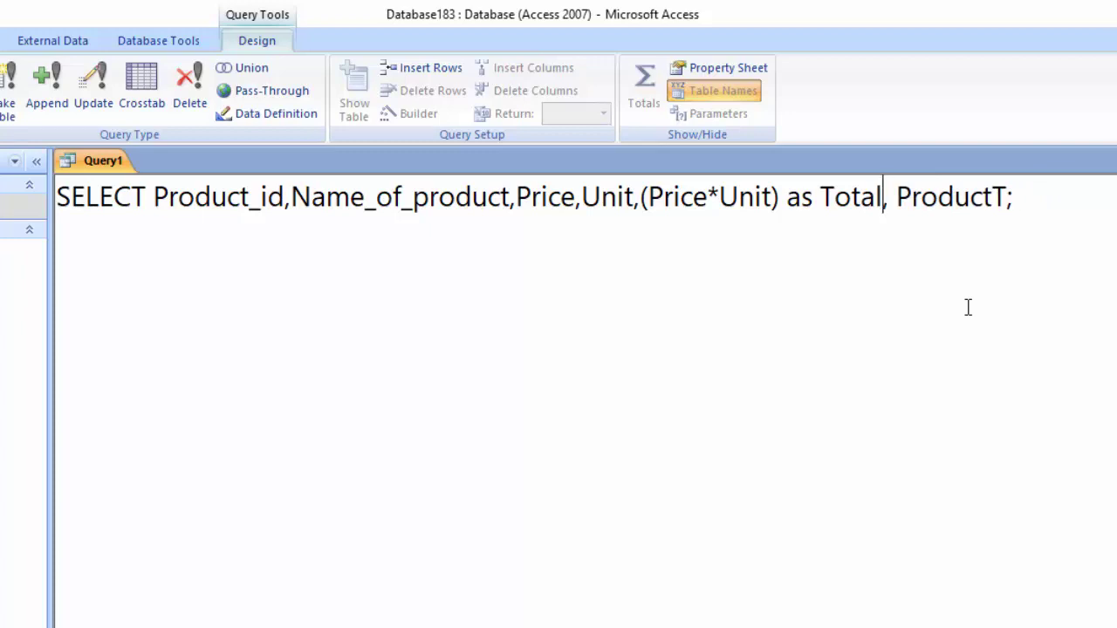
key("BackSpace")
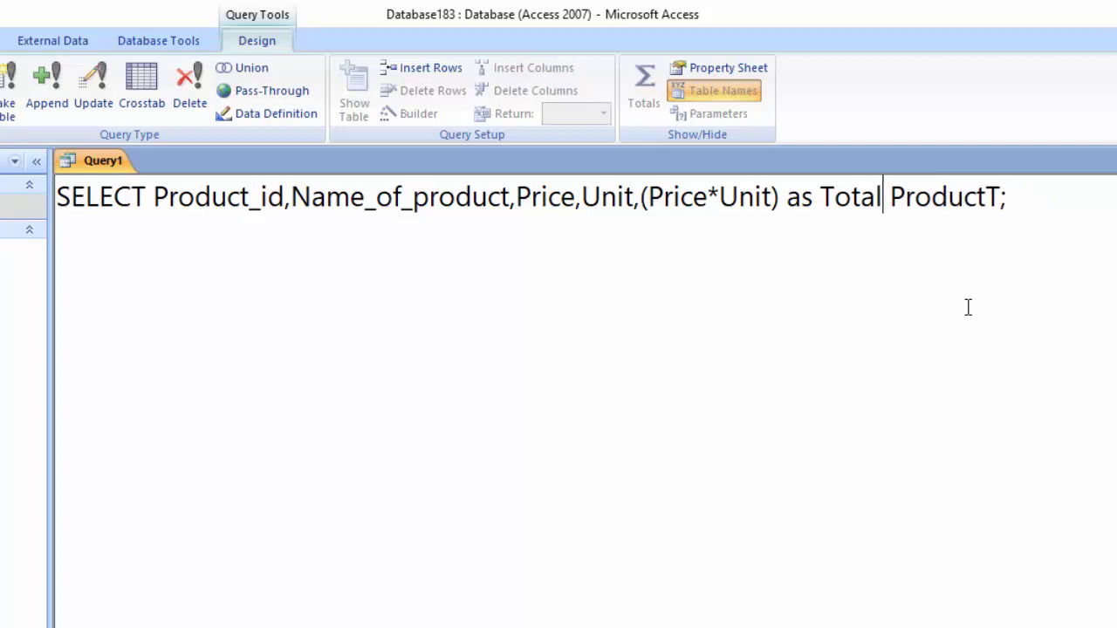
type("fr ")
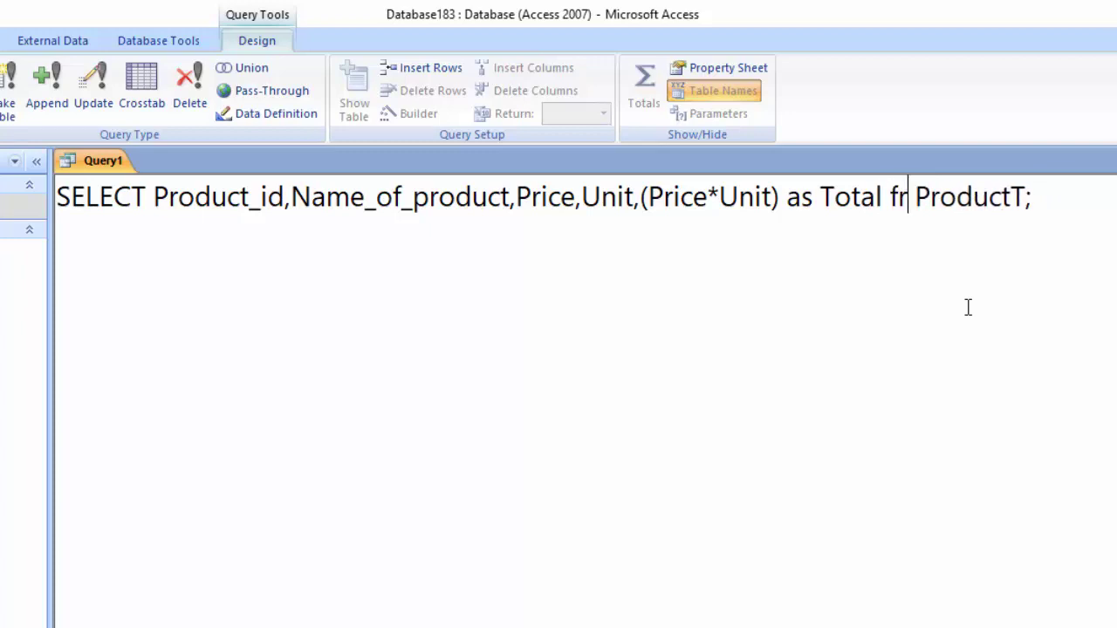
type("om")
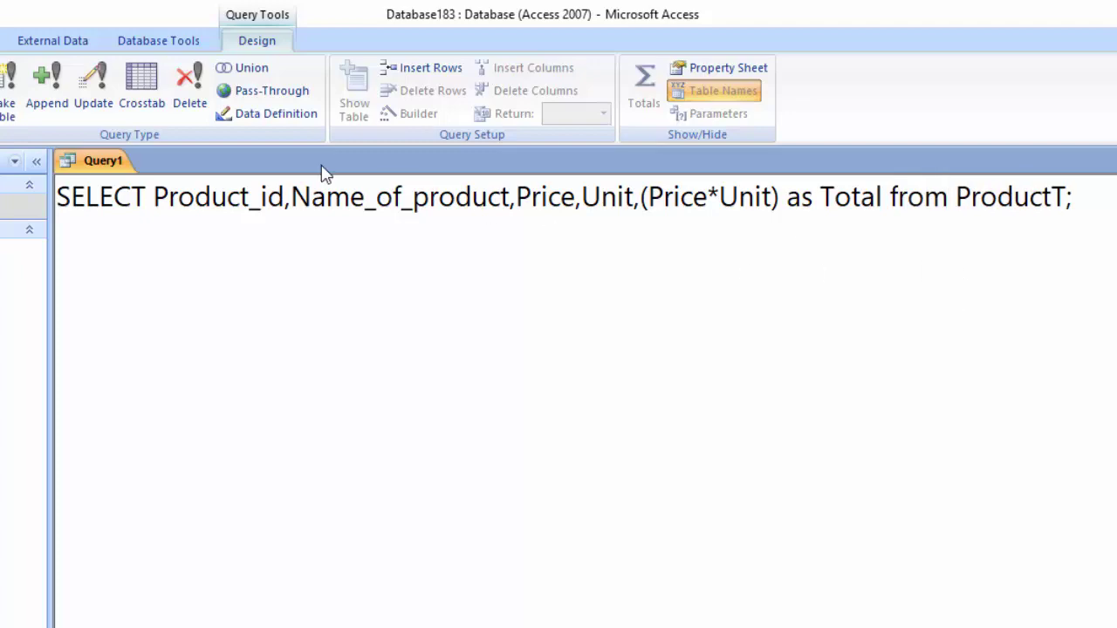
left_click(84, 99)
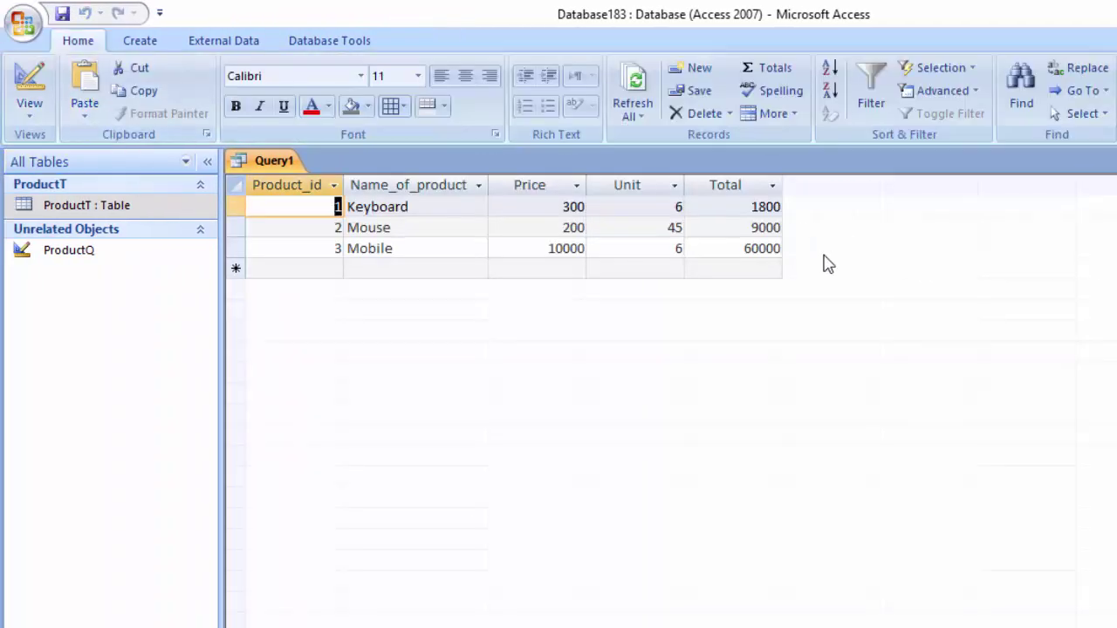